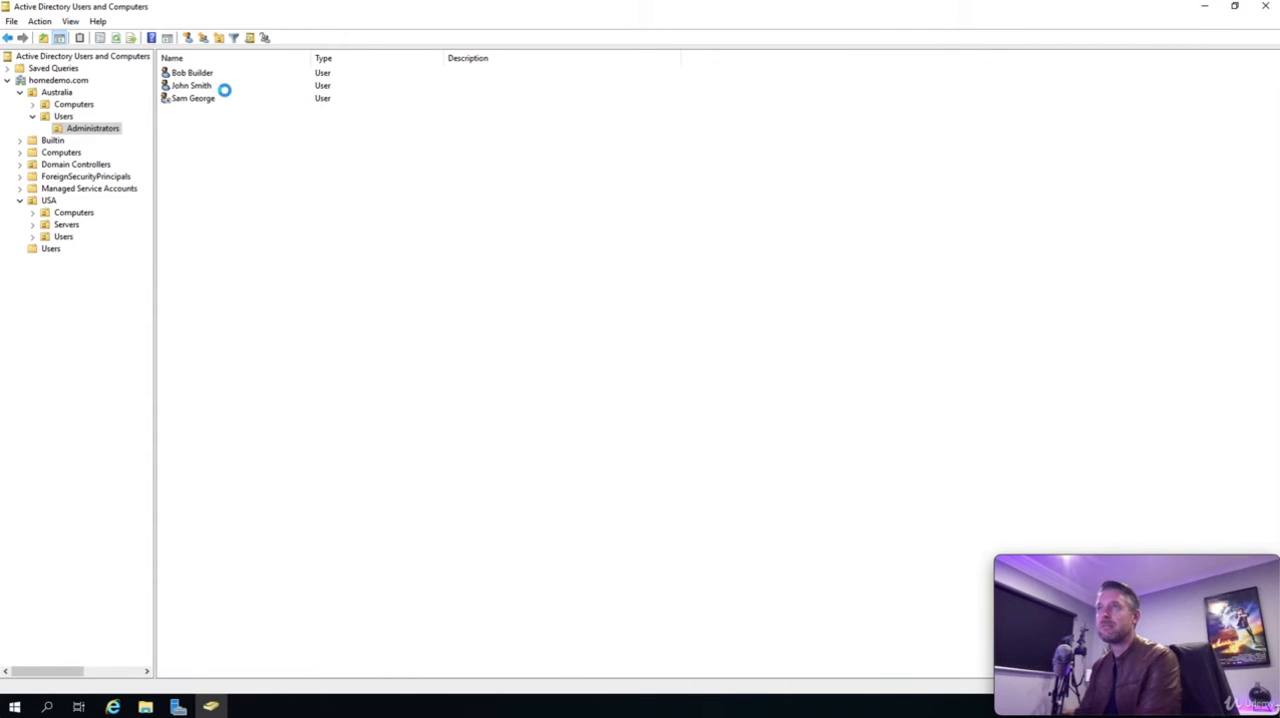
# - Review the contents of the Australia and USA organizational units and the default Computers container, and collapse both country units
pyautogui.click(204, 87)
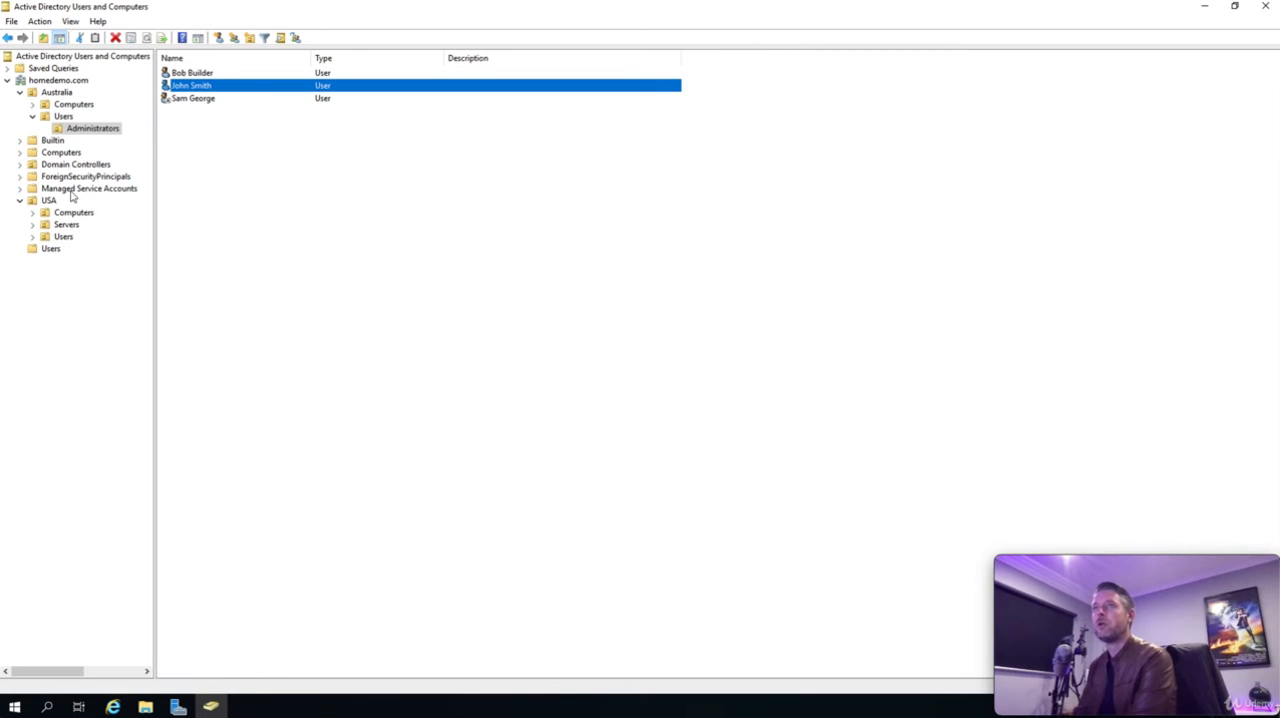
pyautogui.click(55, 93)
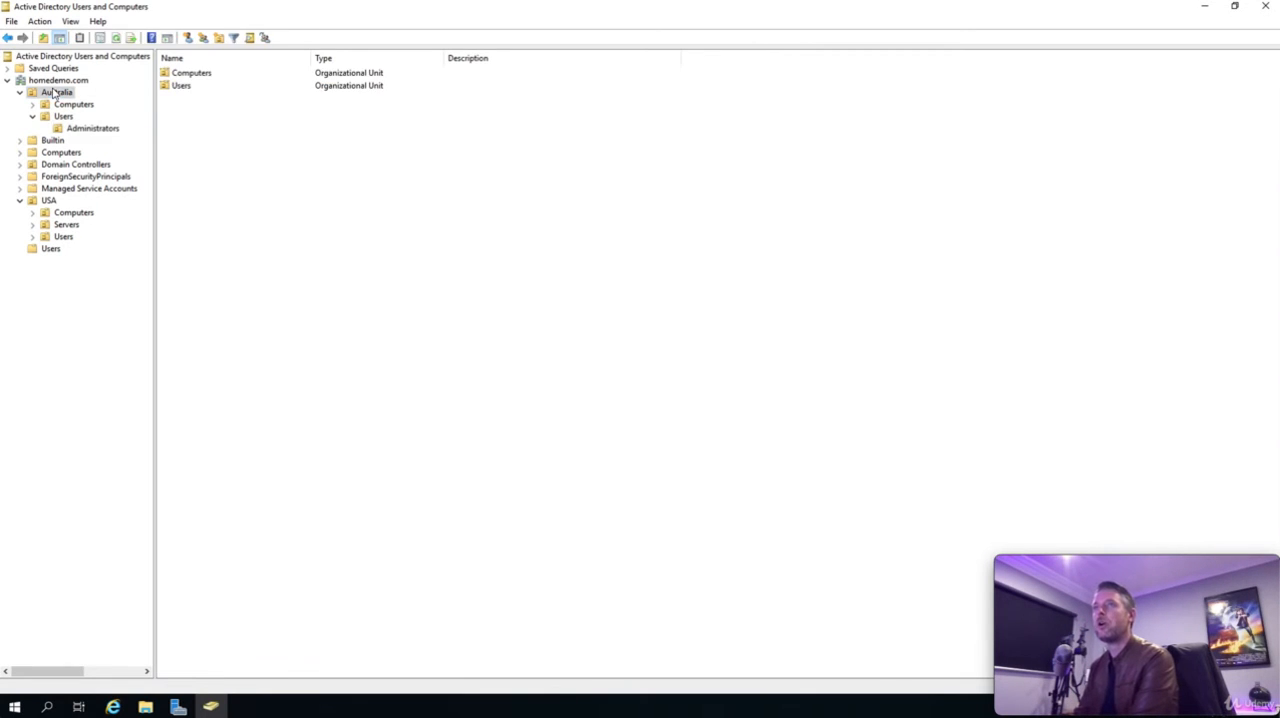
pyautogui.click(49, 201)
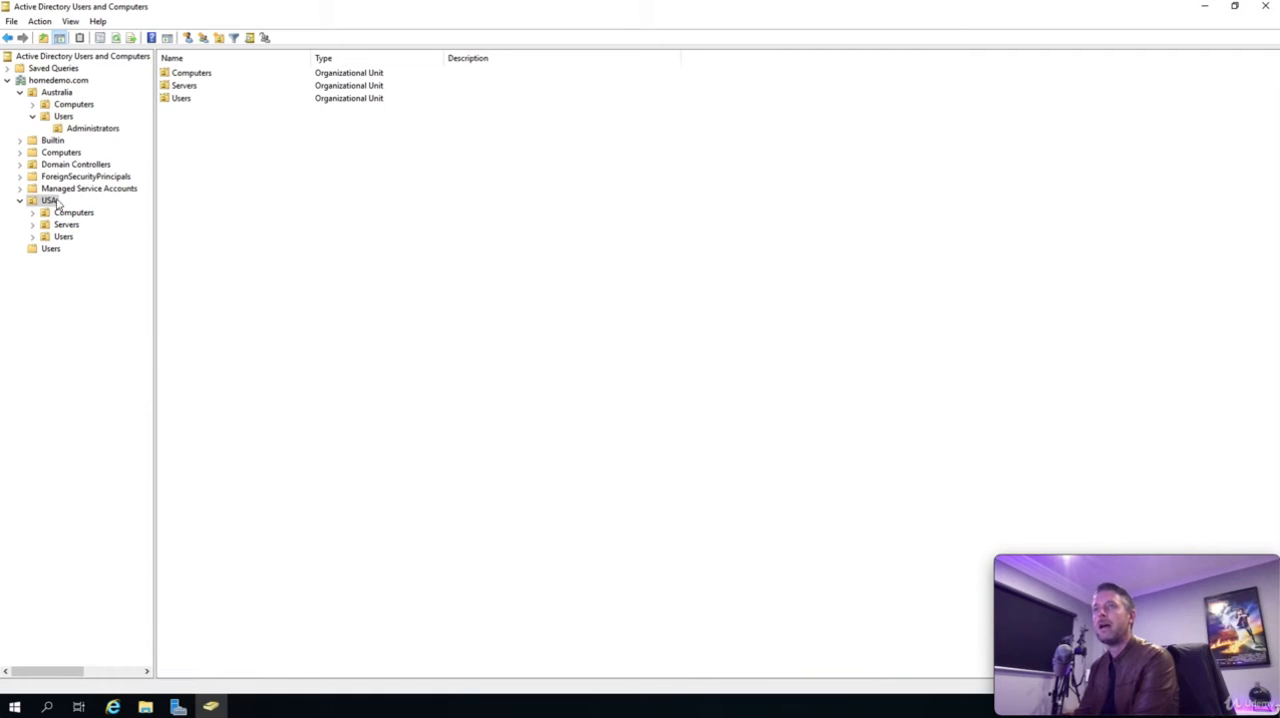
pyautogui.click(45, 153)
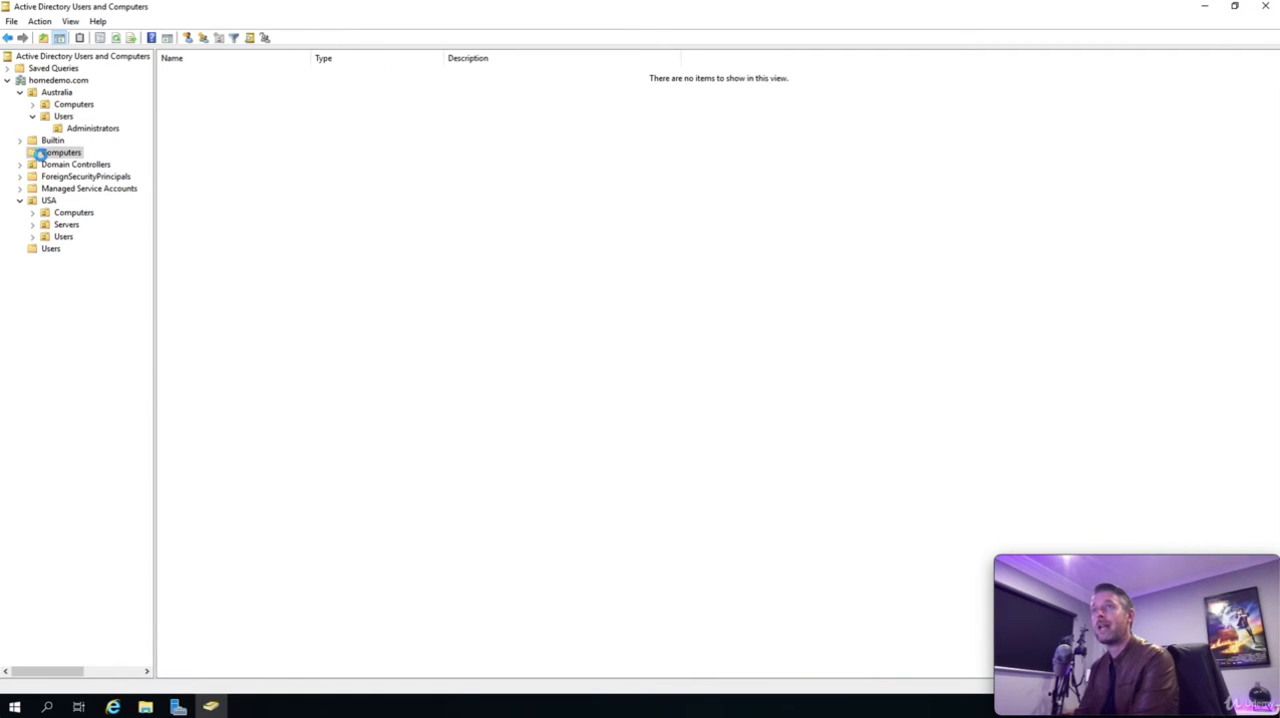
pyautogui.click(20, 93)
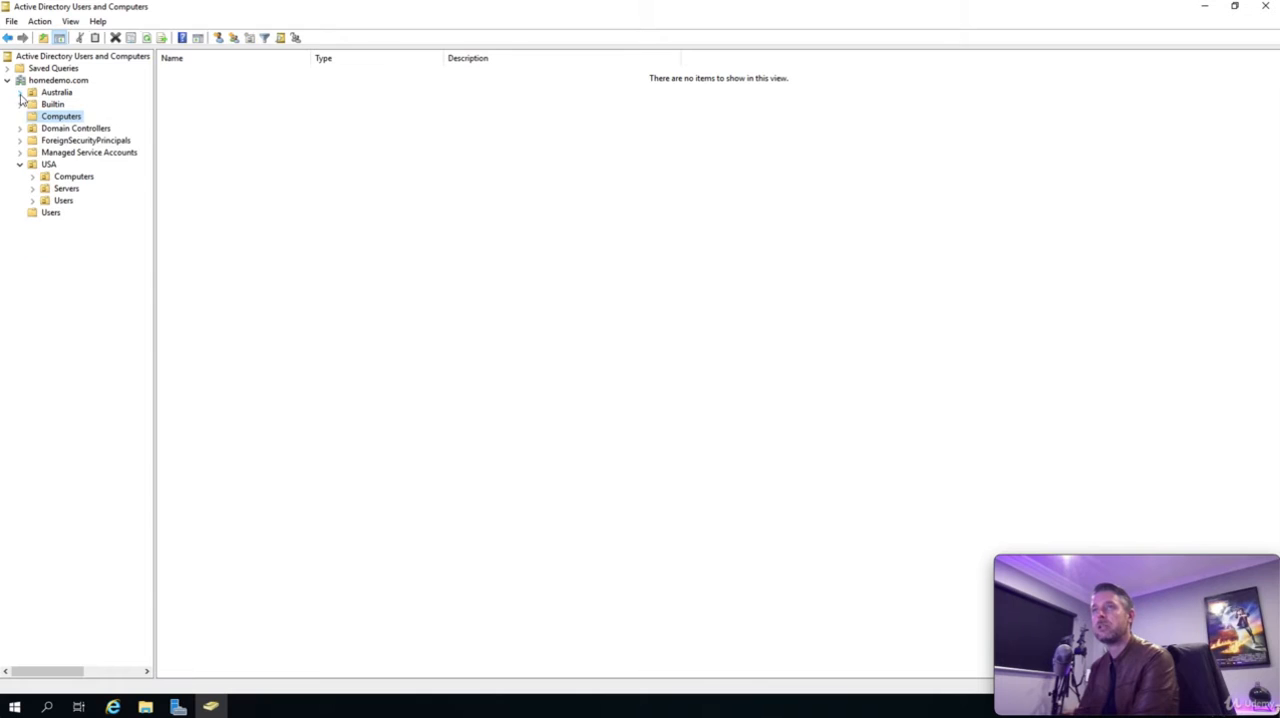
pyautogui.click(19, 165)
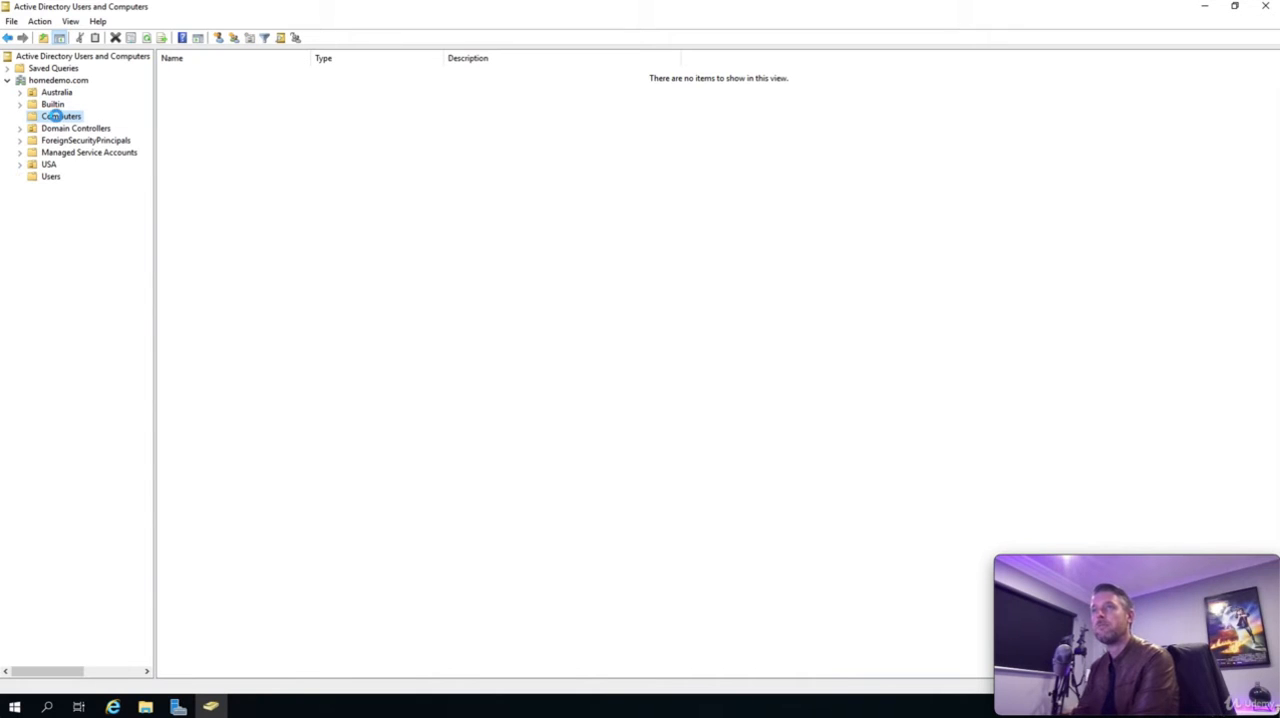
# - Examine the server listed in the Domain Controllers unit, fitting the Name and Type columns to their contents
pyautogui.click(60, 128)
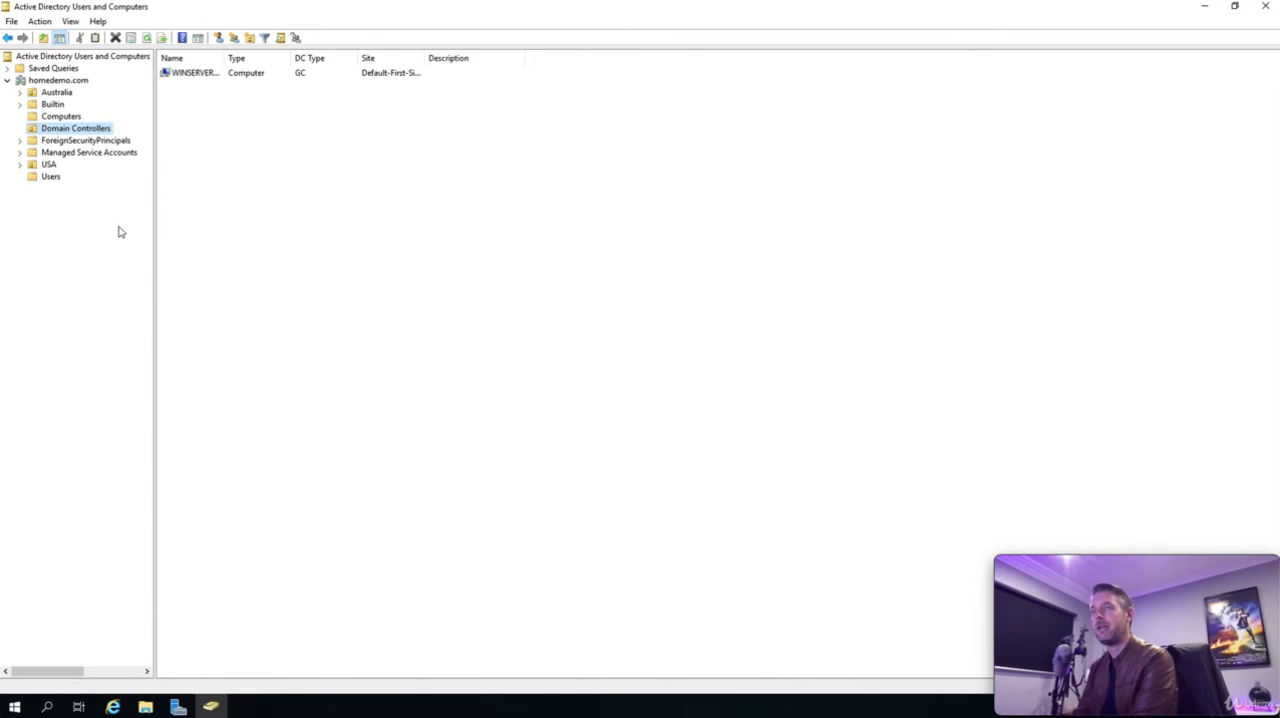
pyautogui.doubleClick(224, 57)
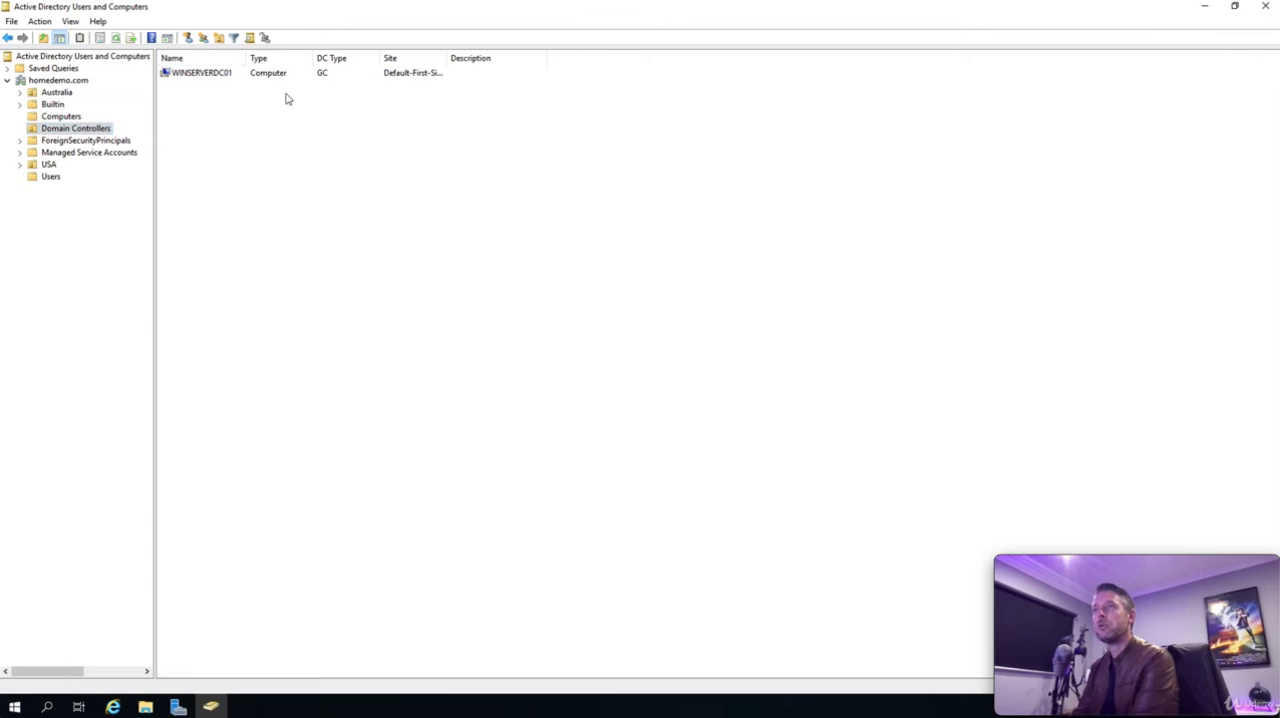
pyautogui.doubleClick(313, 57)
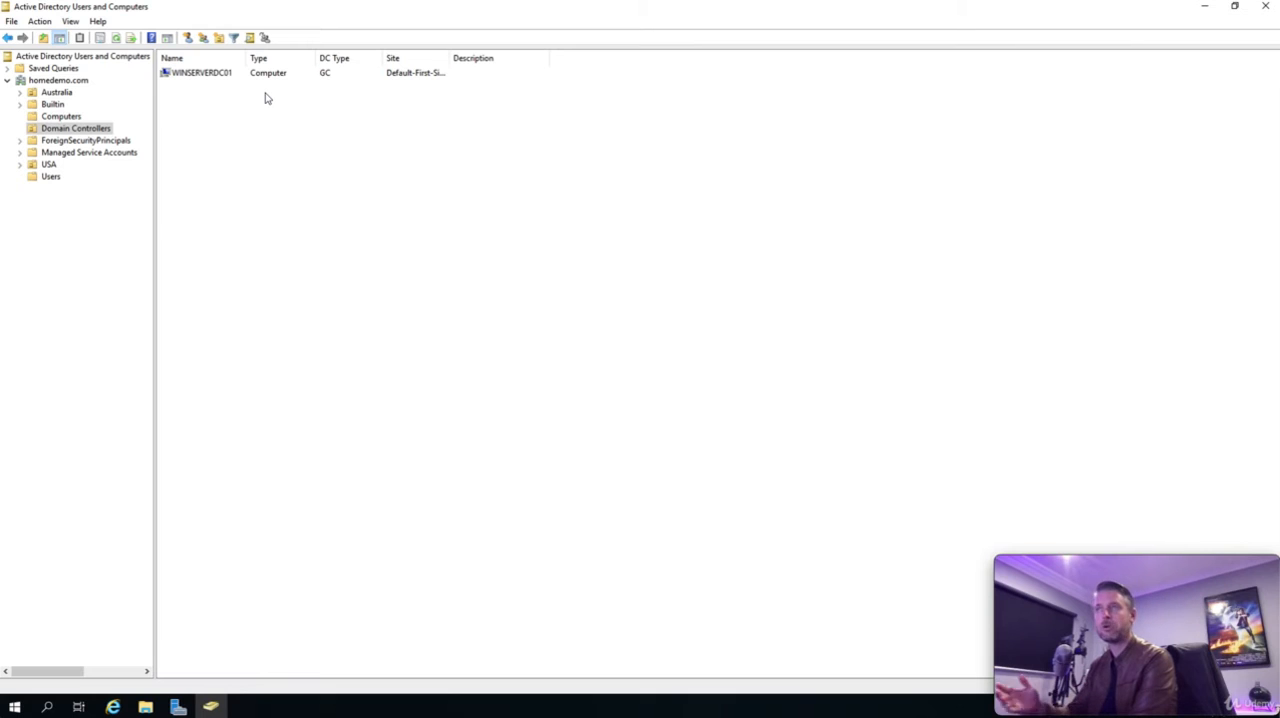
pyautogui.click(199, 74)
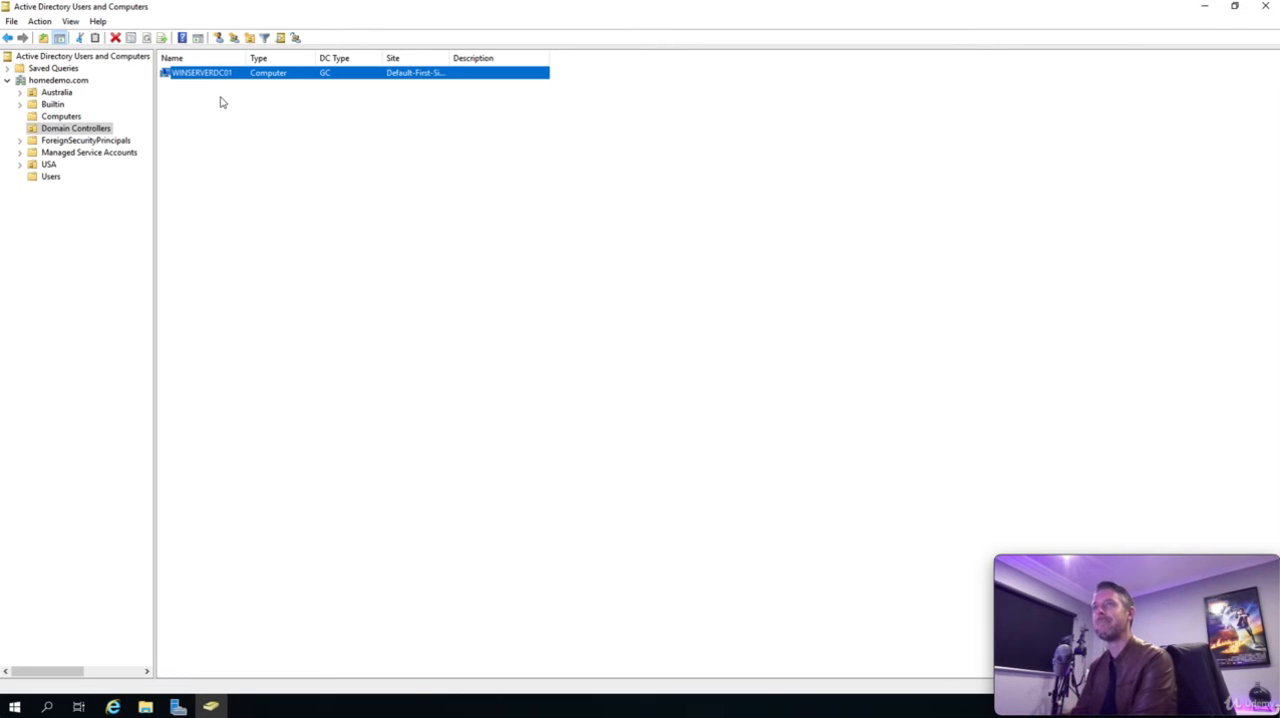
pyautogui.click(222, 103)
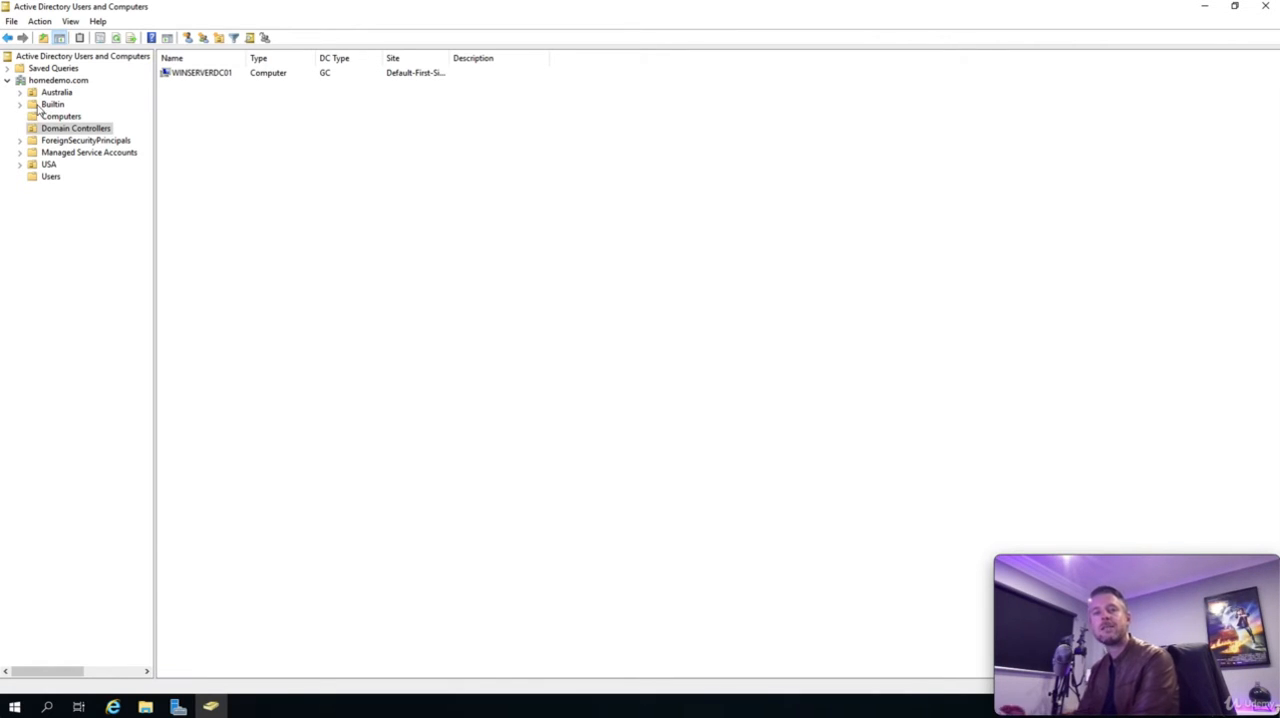
# - Expand the USA and Australia organizational units and inspect the USA unit with its Servers and Computers sub-units
pyautogui.click(20, 166)
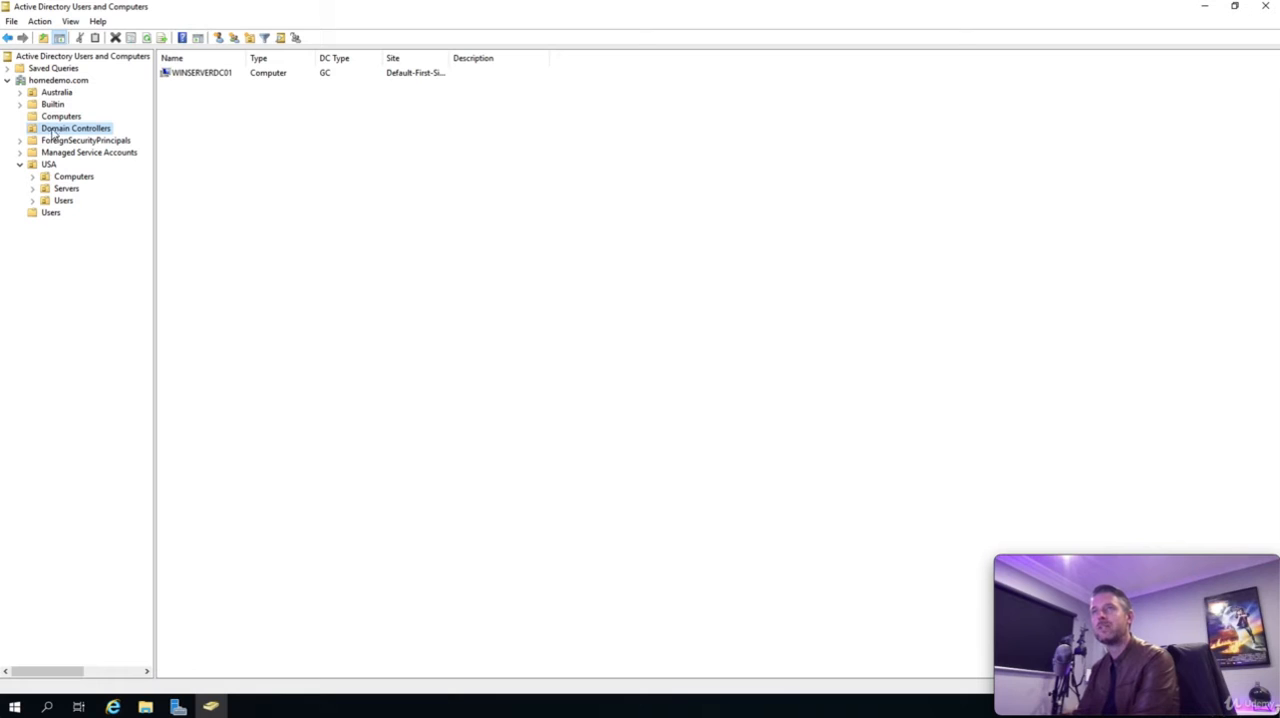
pyautogui.click(20, 92)
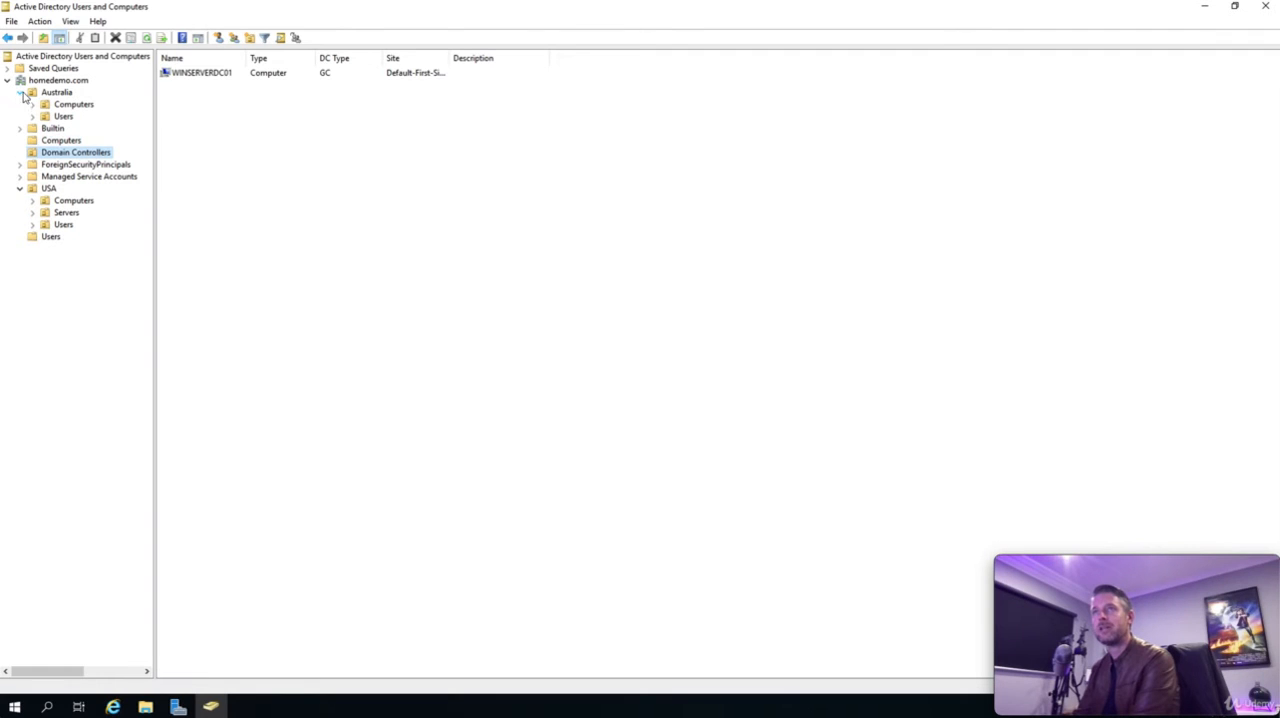
pyautogui.click(49, 189)
pyautogui.click(66, 213)
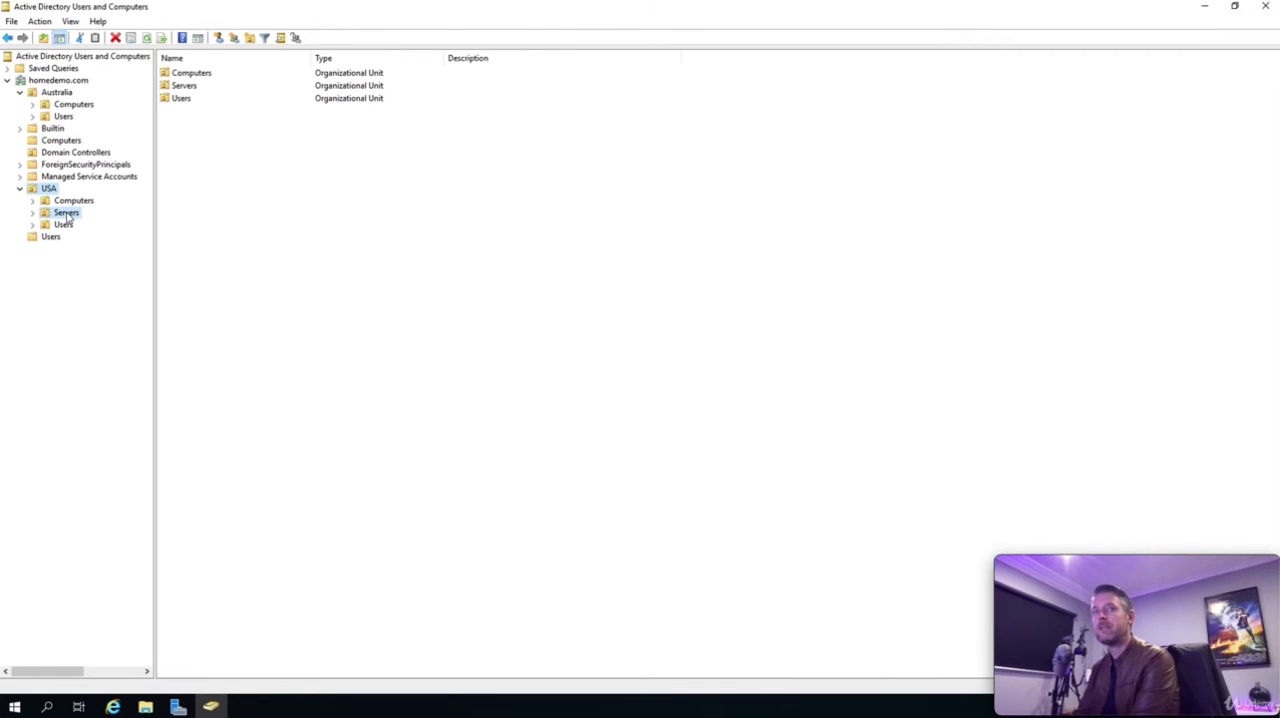
pyautogui.click(70, 202)
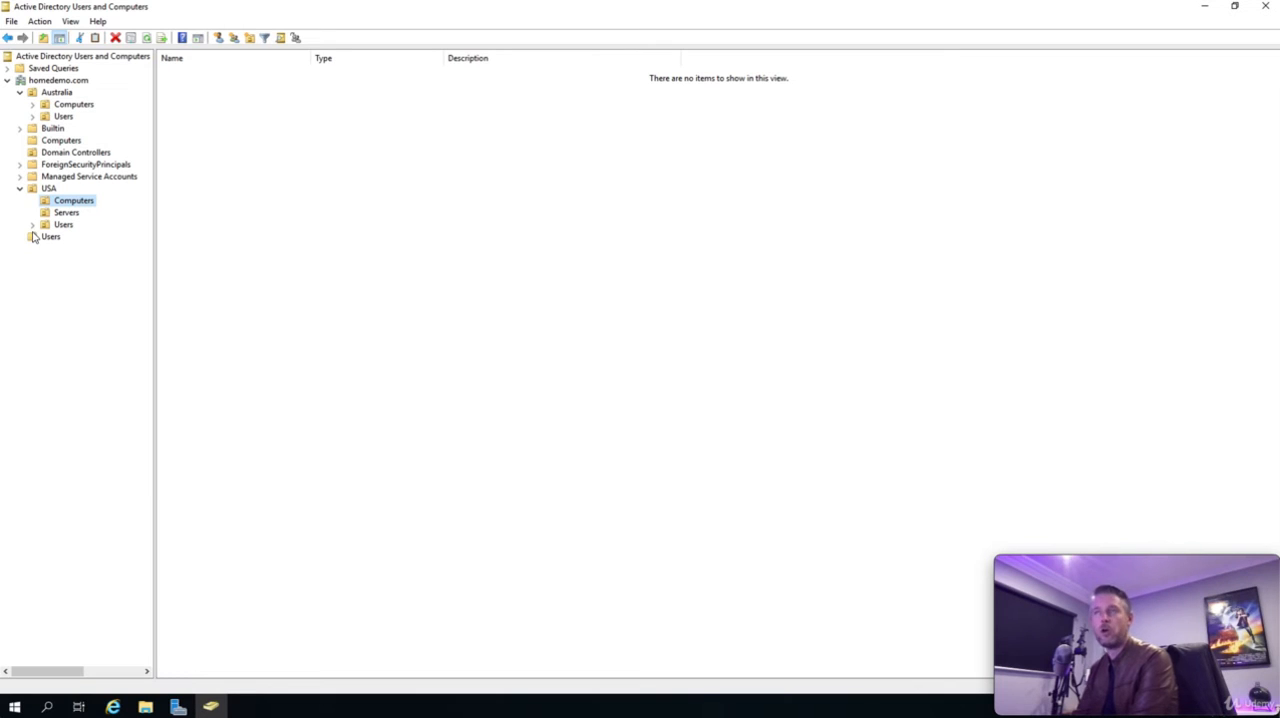
# - Create a computer object named HD-0001 in the Computers unit under Australia
pyautogui.click(75, 105)
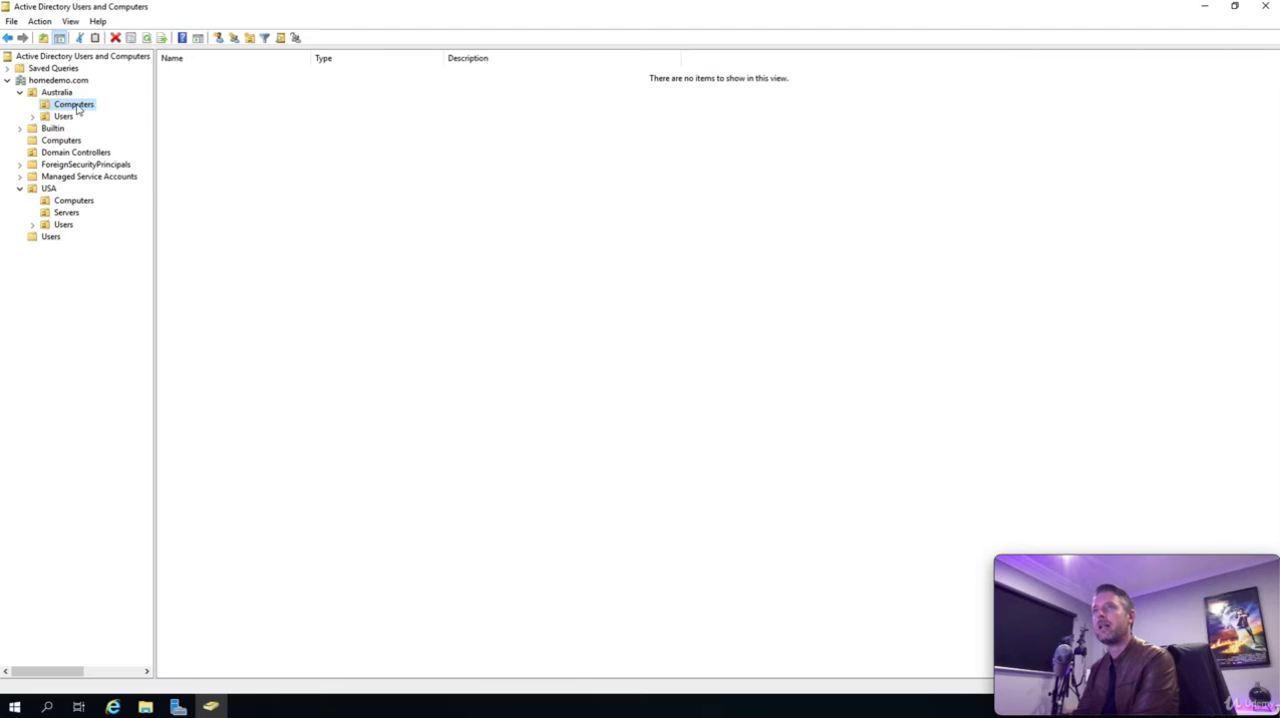
pyautogui.rightClick(204, 105)
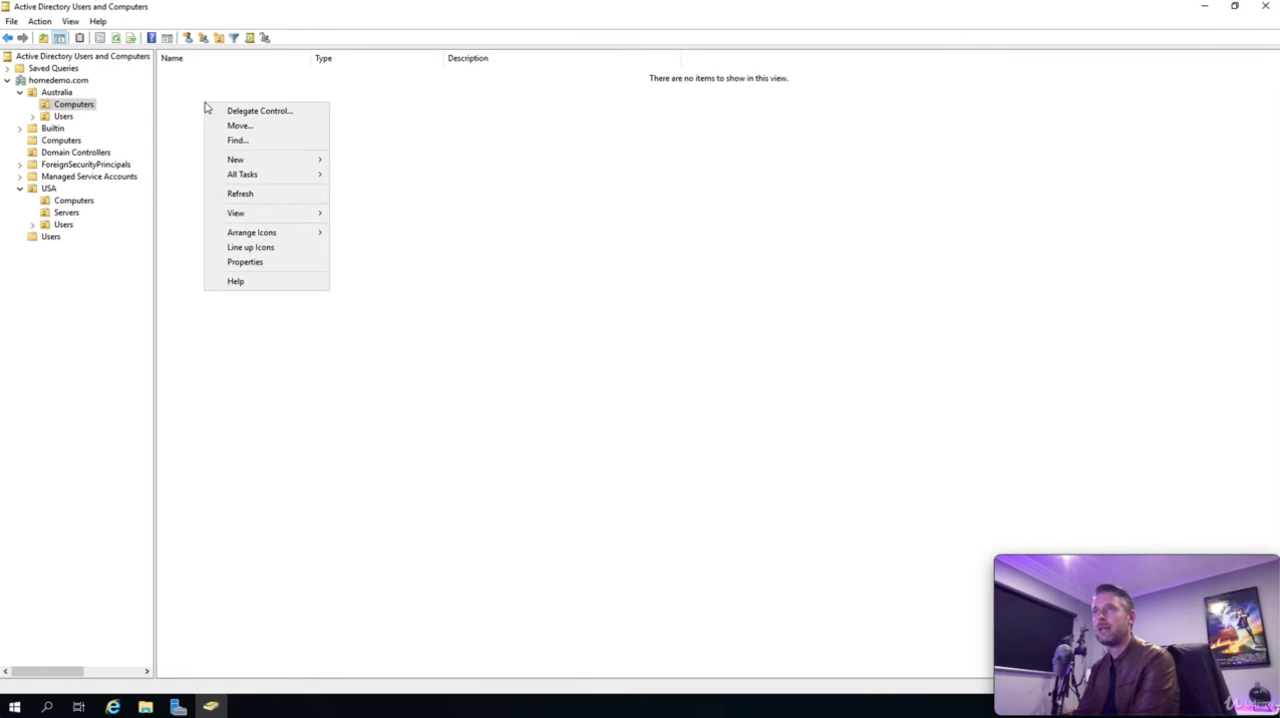
pyautogui.moveTo(260, 163)
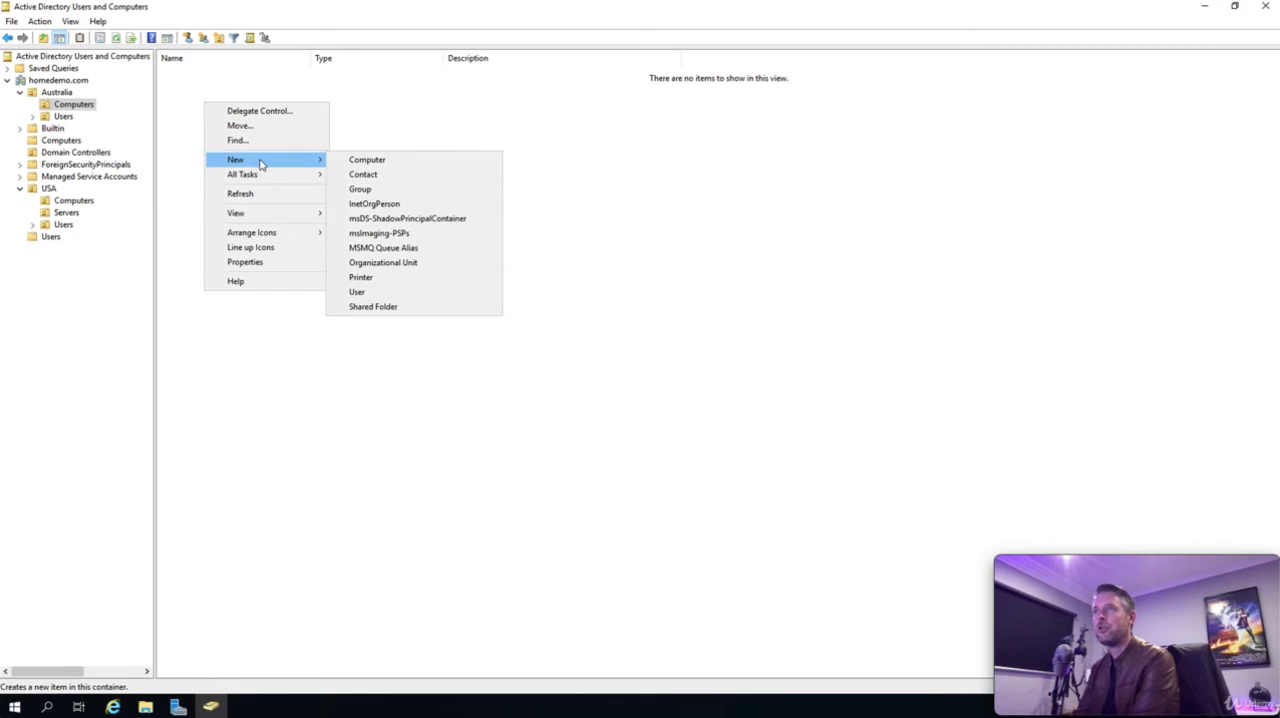
pyautogui.click(393, 162)
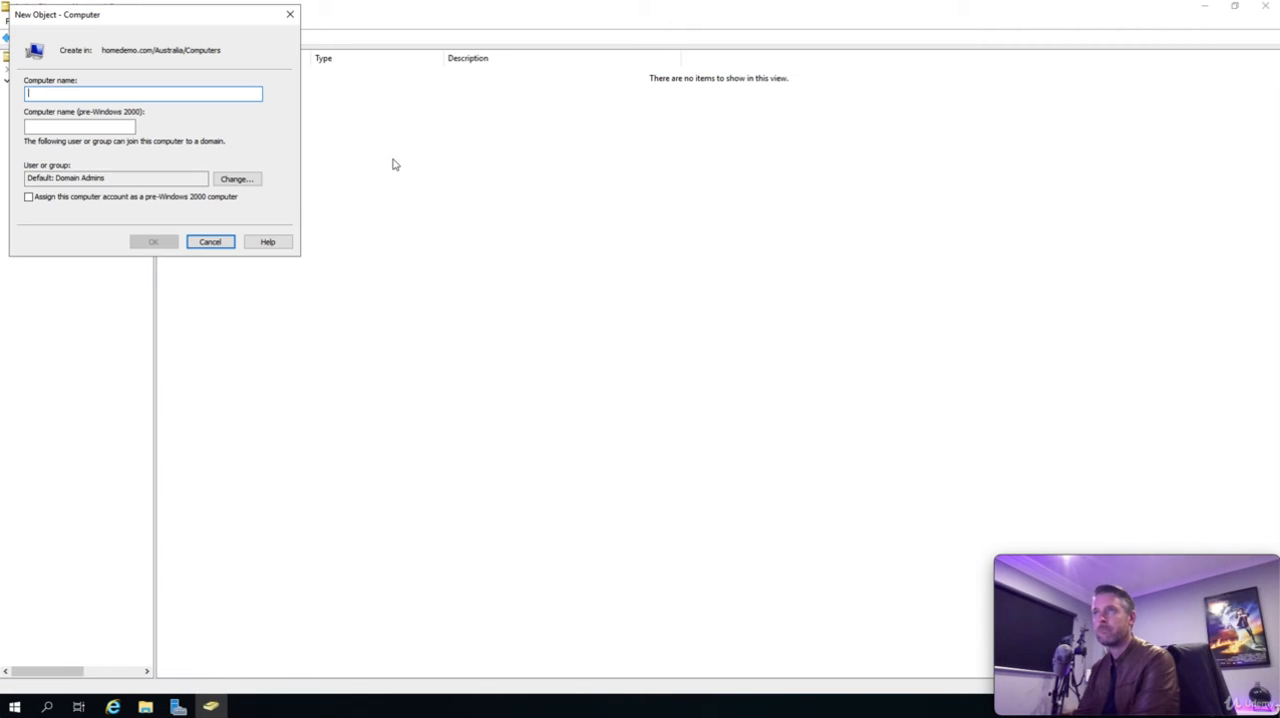
pyautogui.moveTo(137, 14); pyautogui.dragTo(383, 75)
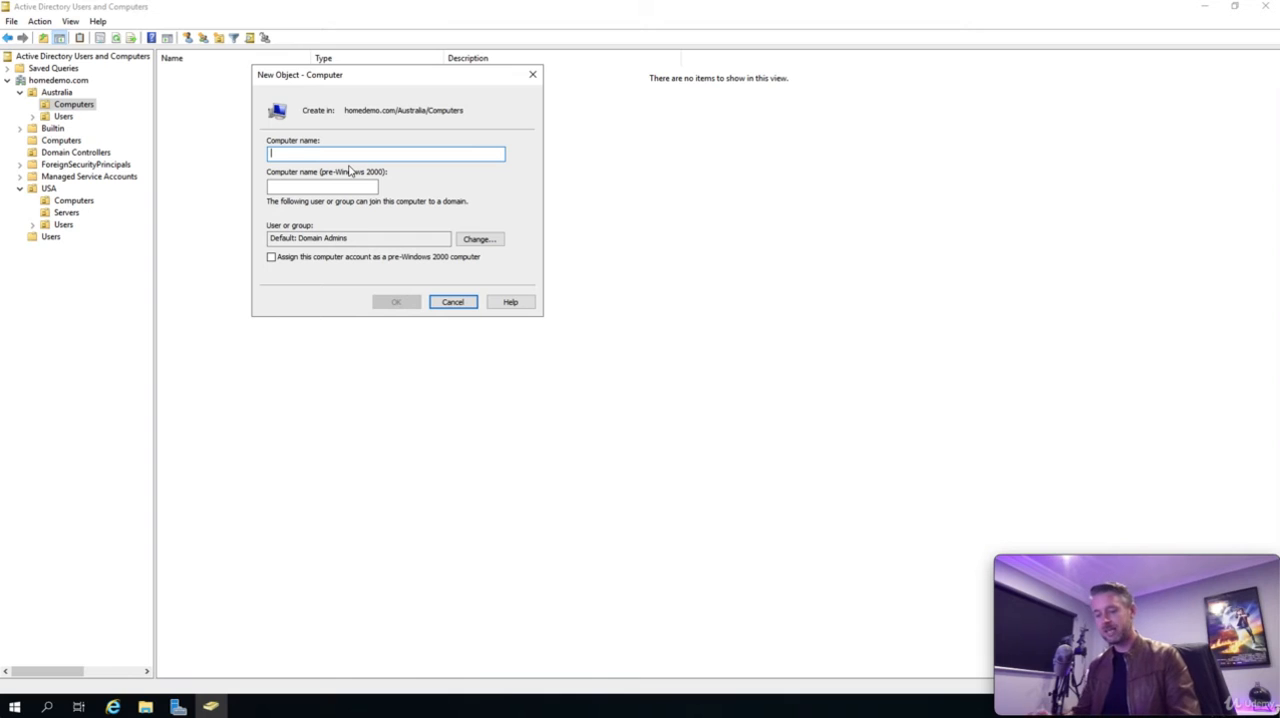
pyautogui.write('HD-')
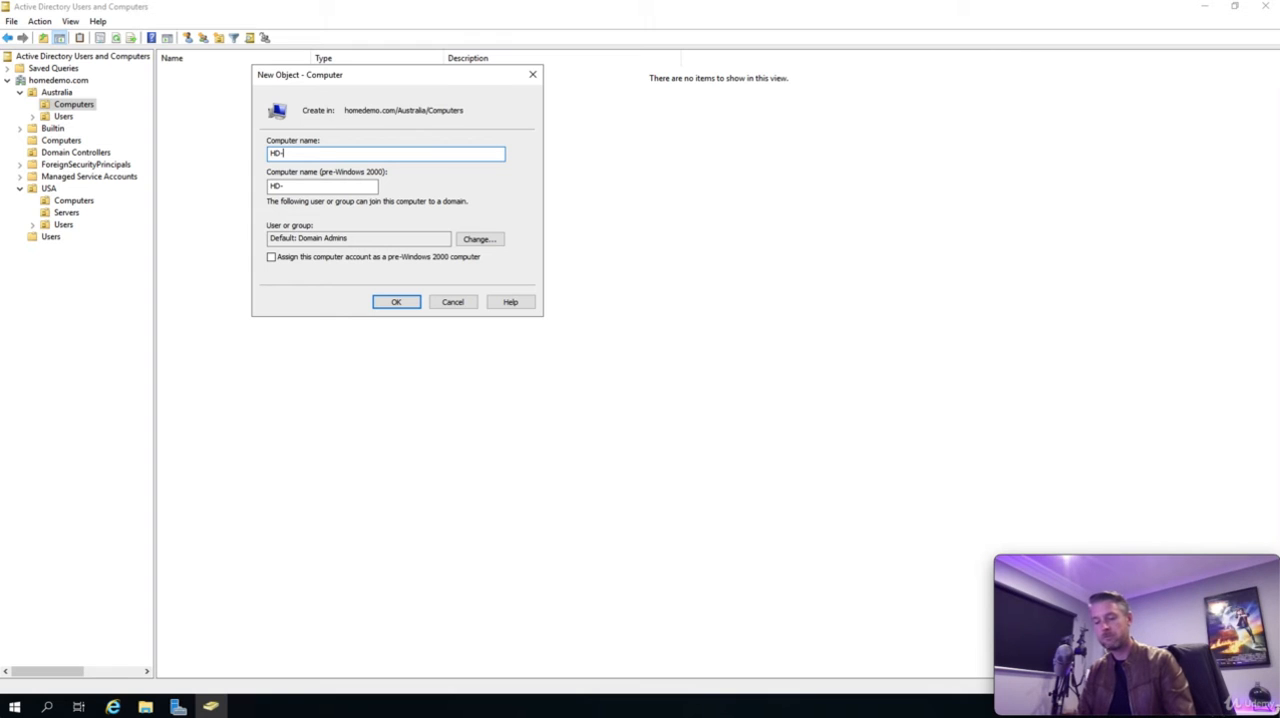
pyautogui.write('0001')
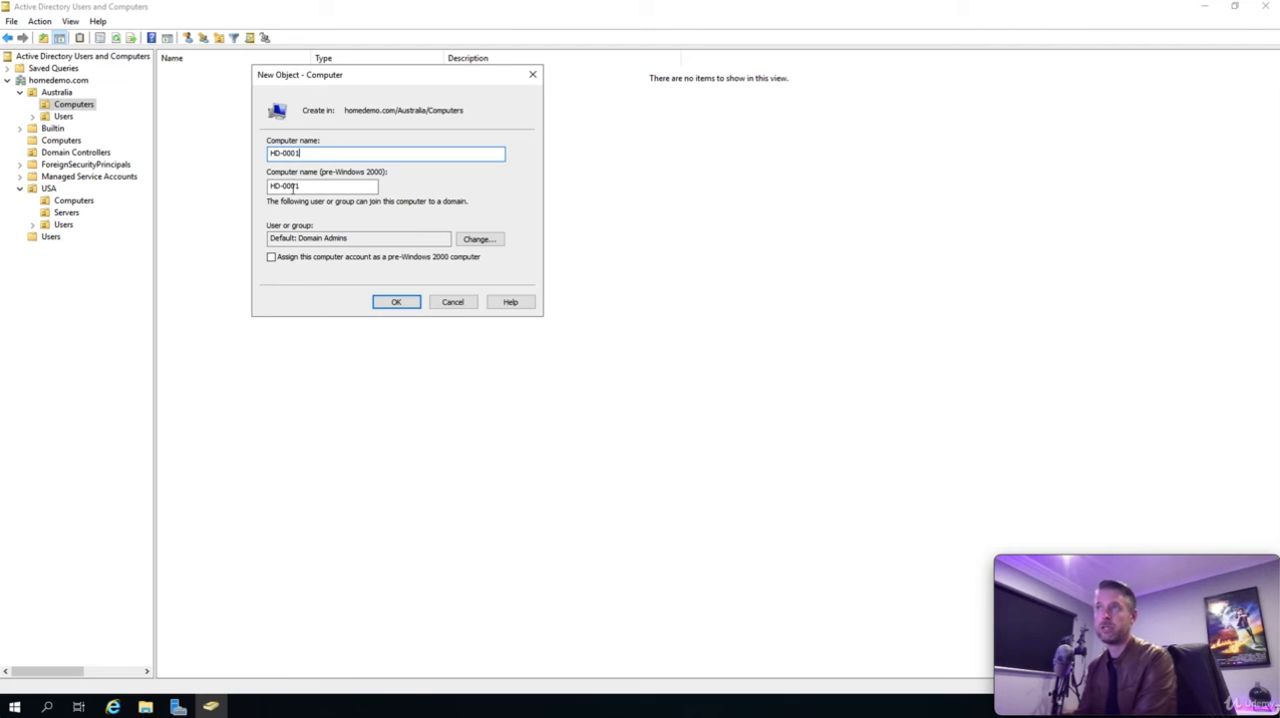
pyautogui.click(398, 303)
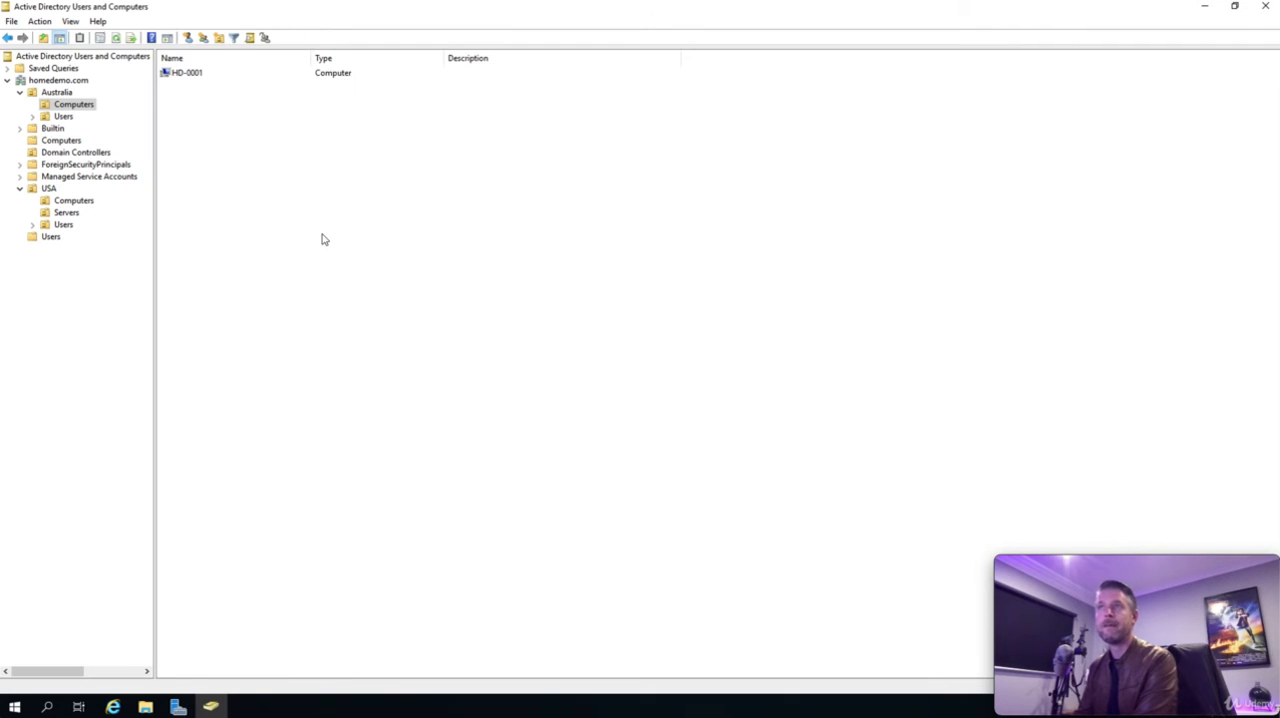
# - Create a second computer object named HD-0002 in the Australia Computers unit
pyautogui.rightClick(199, 128)
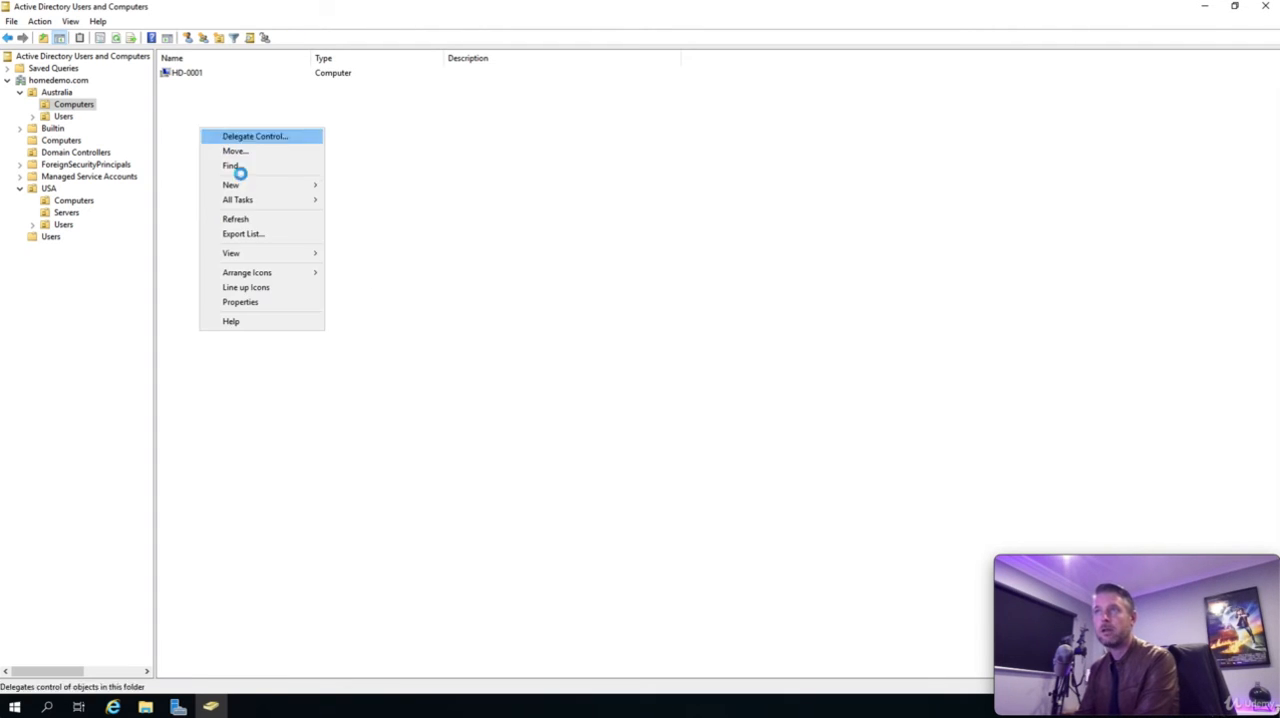
pyautogui.moveTo(289, 186)
pyautogui.click(360, 184)
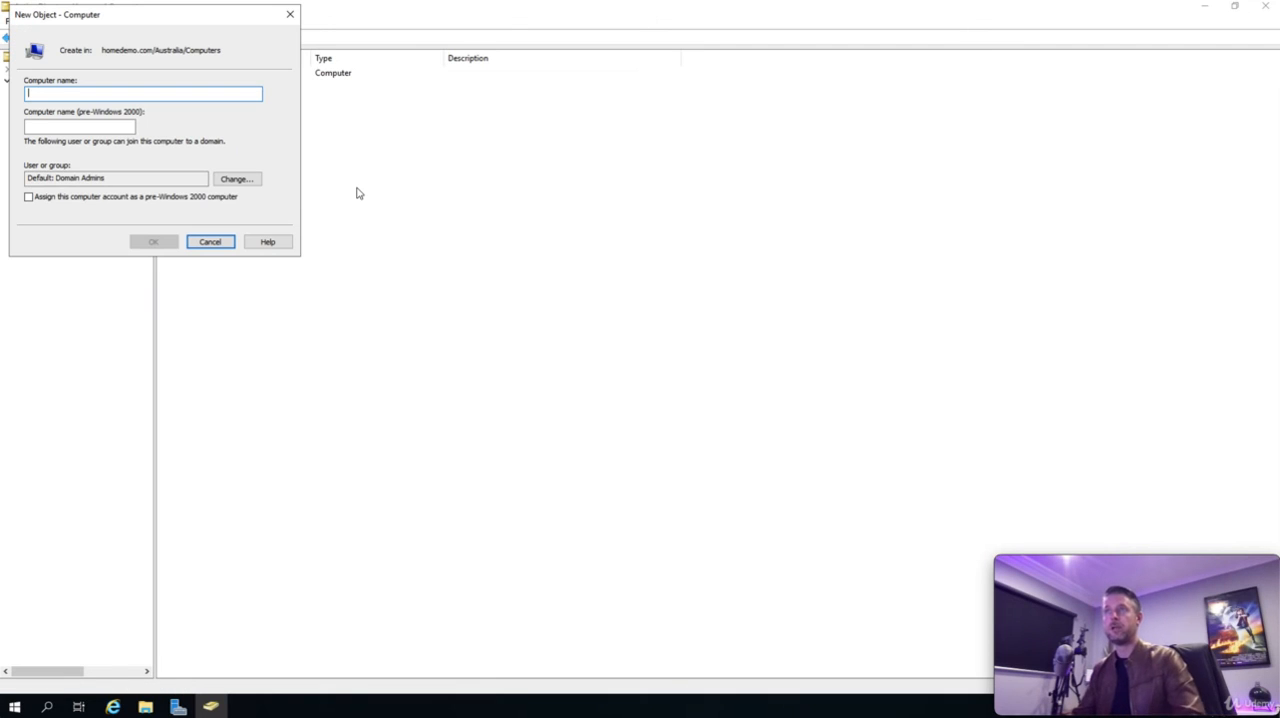
pyautogui.write('HD-')
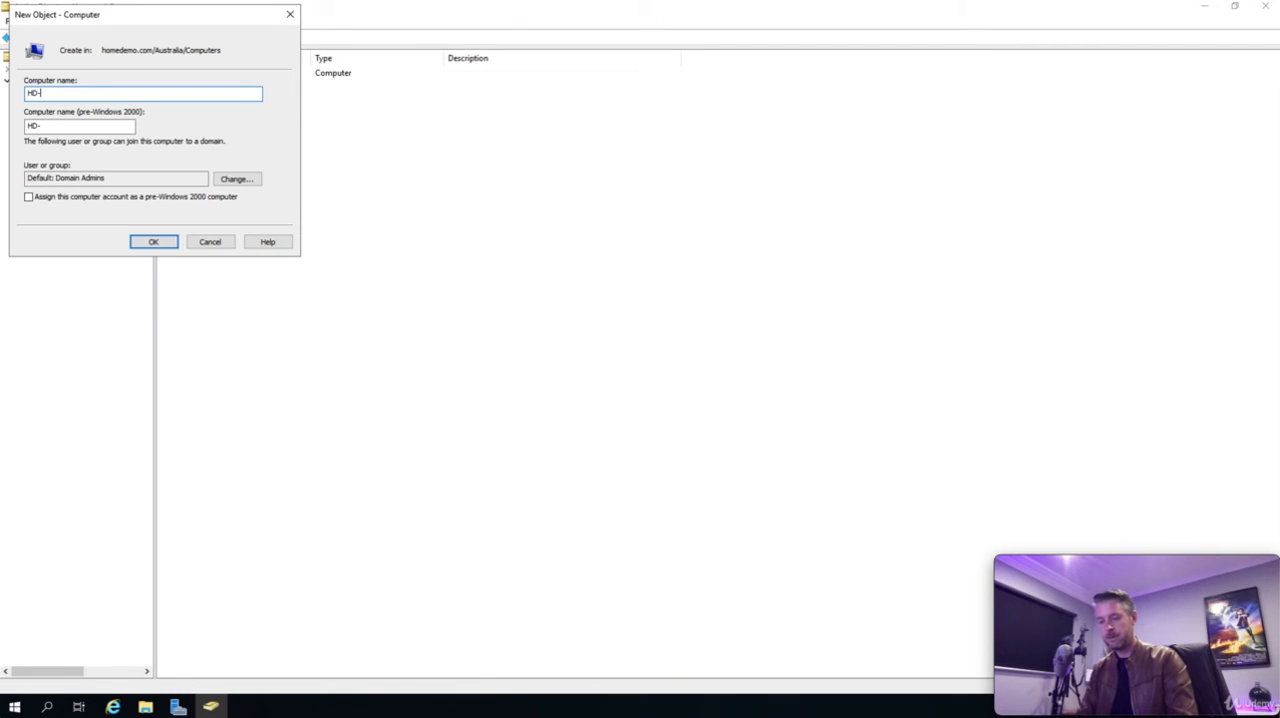
pyautogui.write('0002')
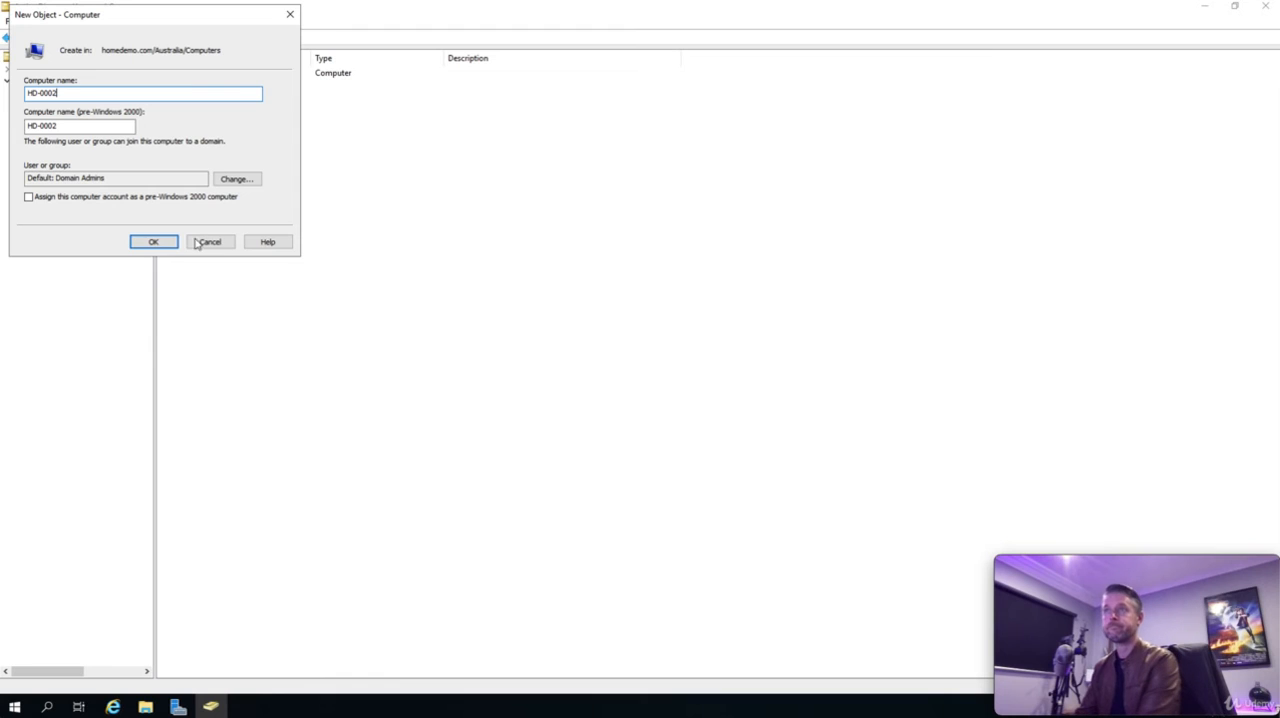
pyautogui.click(155, 242)
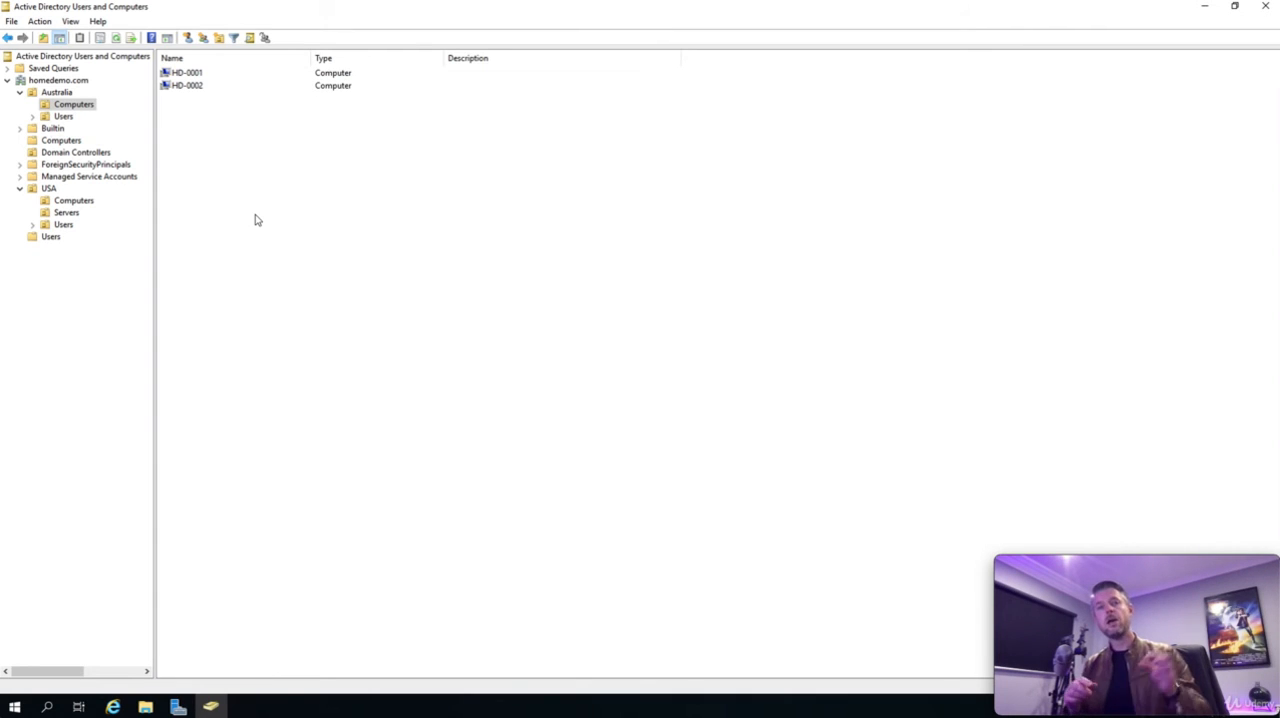
# - Create a computer object named HD-L-0001 in the Australia Computers unit and clear its selection
pyautogui.rightClick(194, 174)
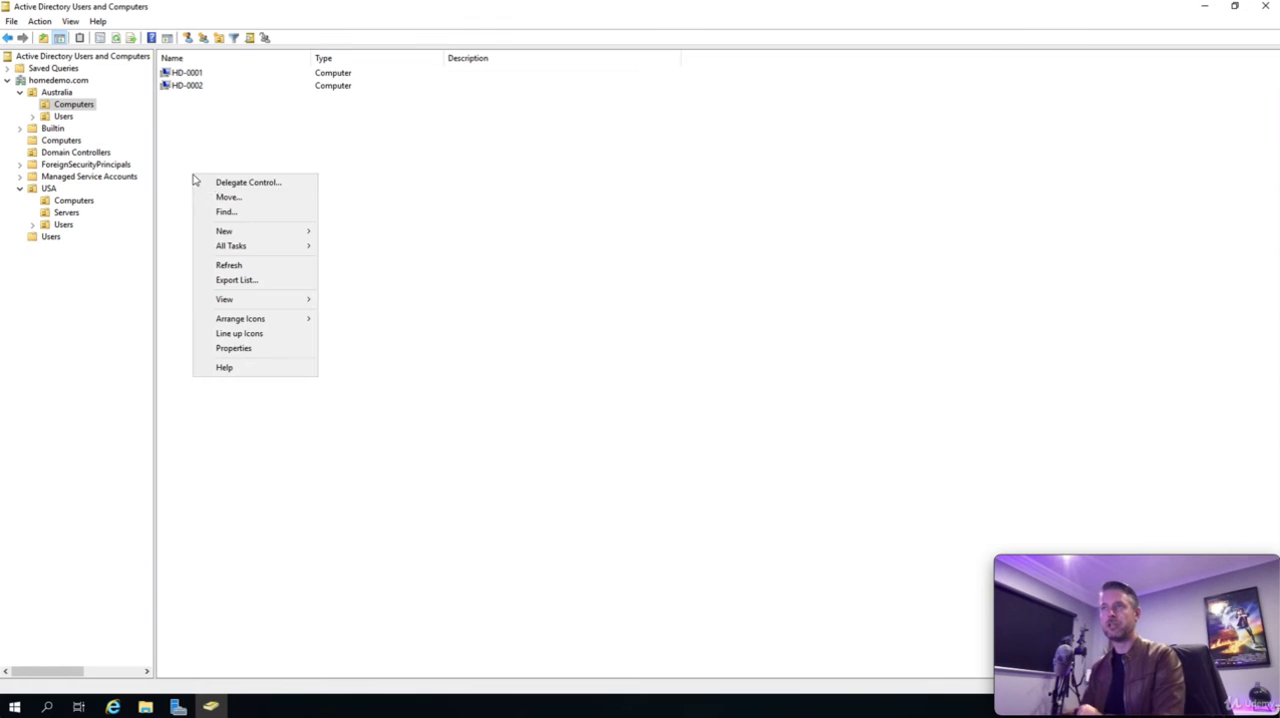
pyautogui.moveTo(291, 233)
pyautogui.click(350, 231)
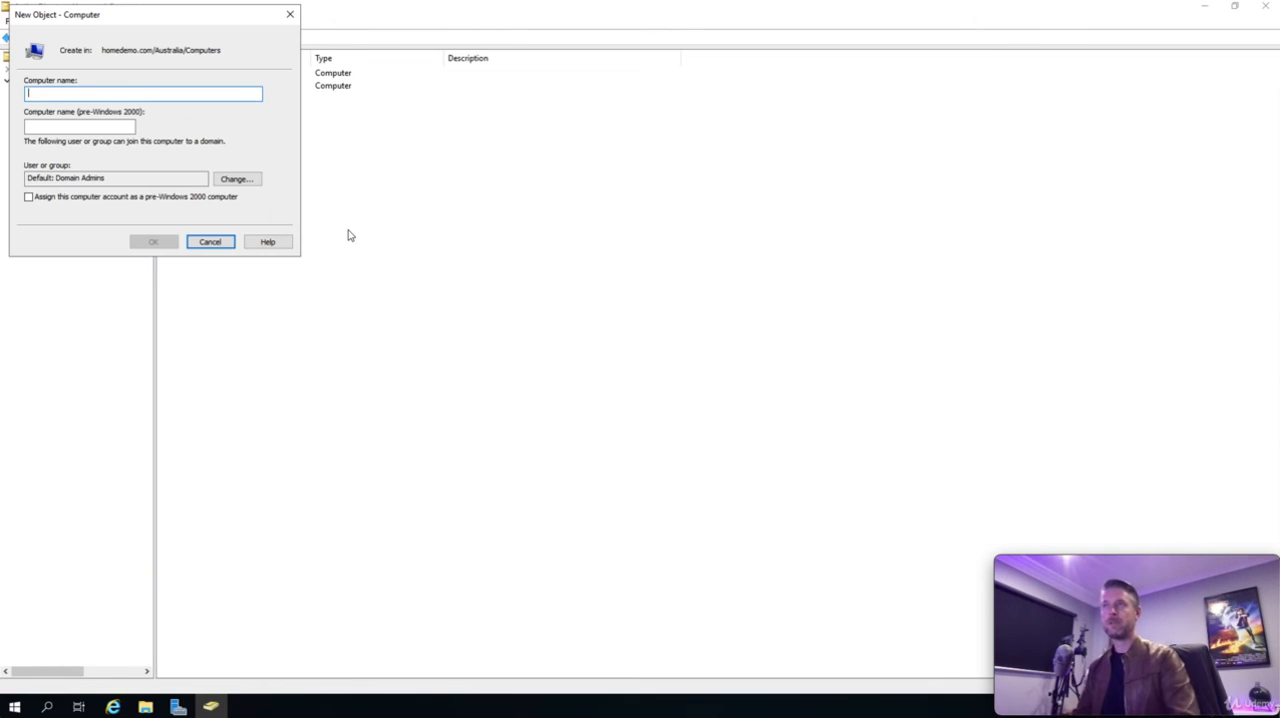
pyautogui.write('HD-L')
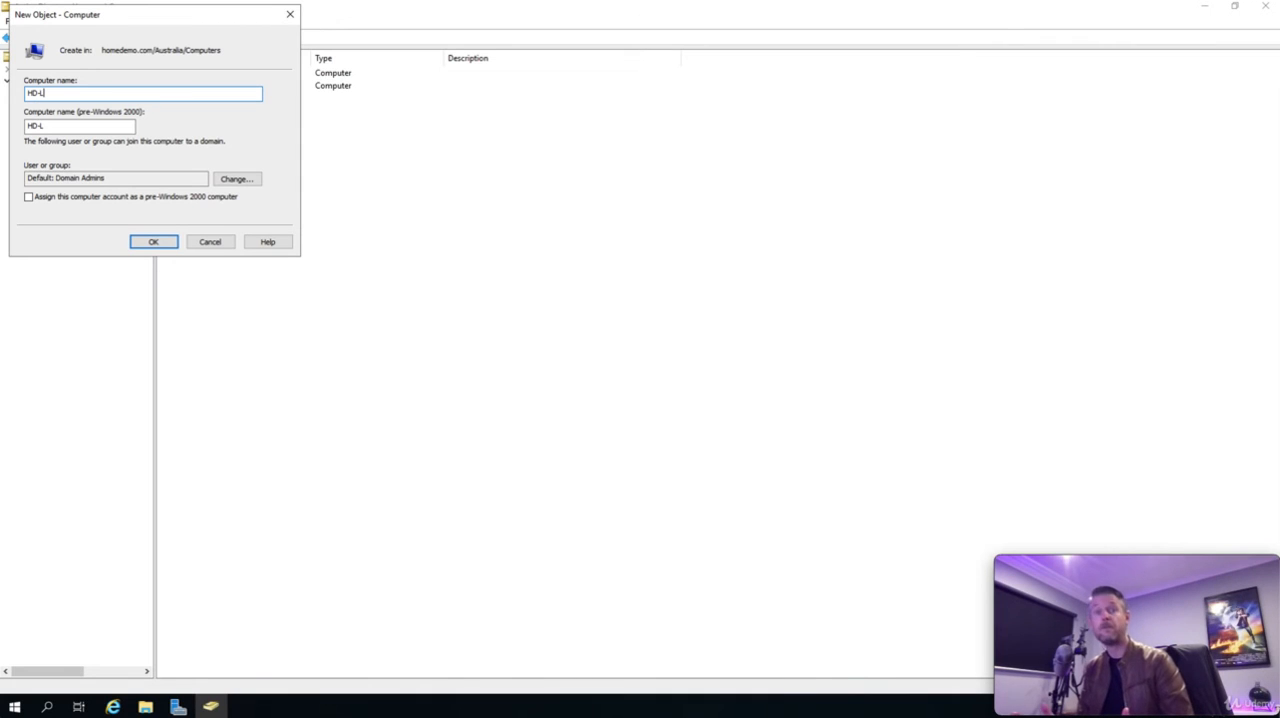
pyautogui.write('-0001')
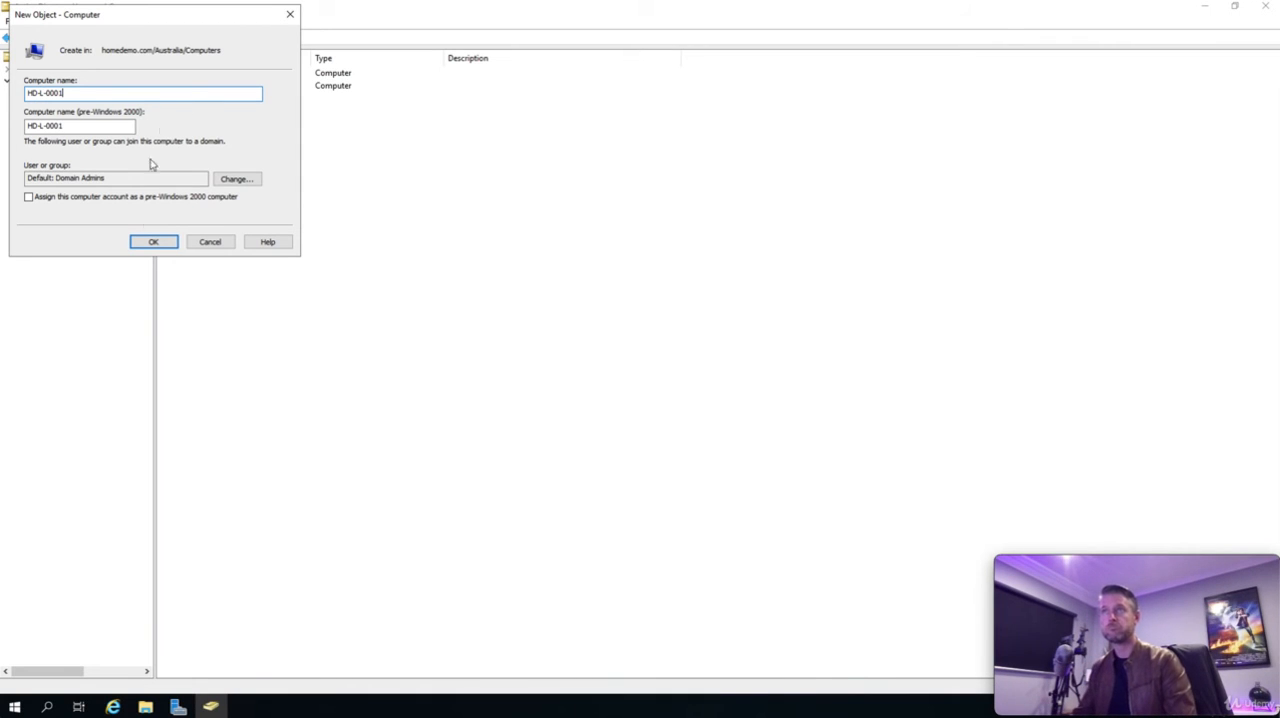
pyautogui.click(153, 241)
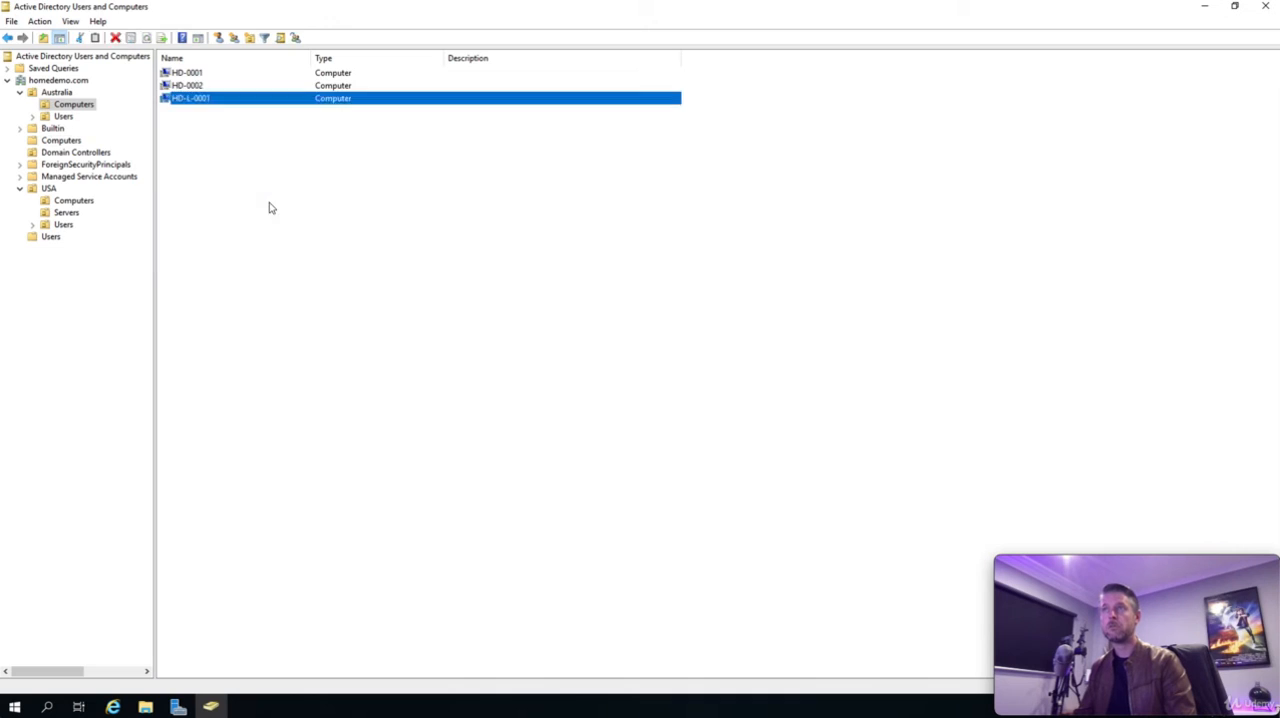
pyautogui.click(260, 209)
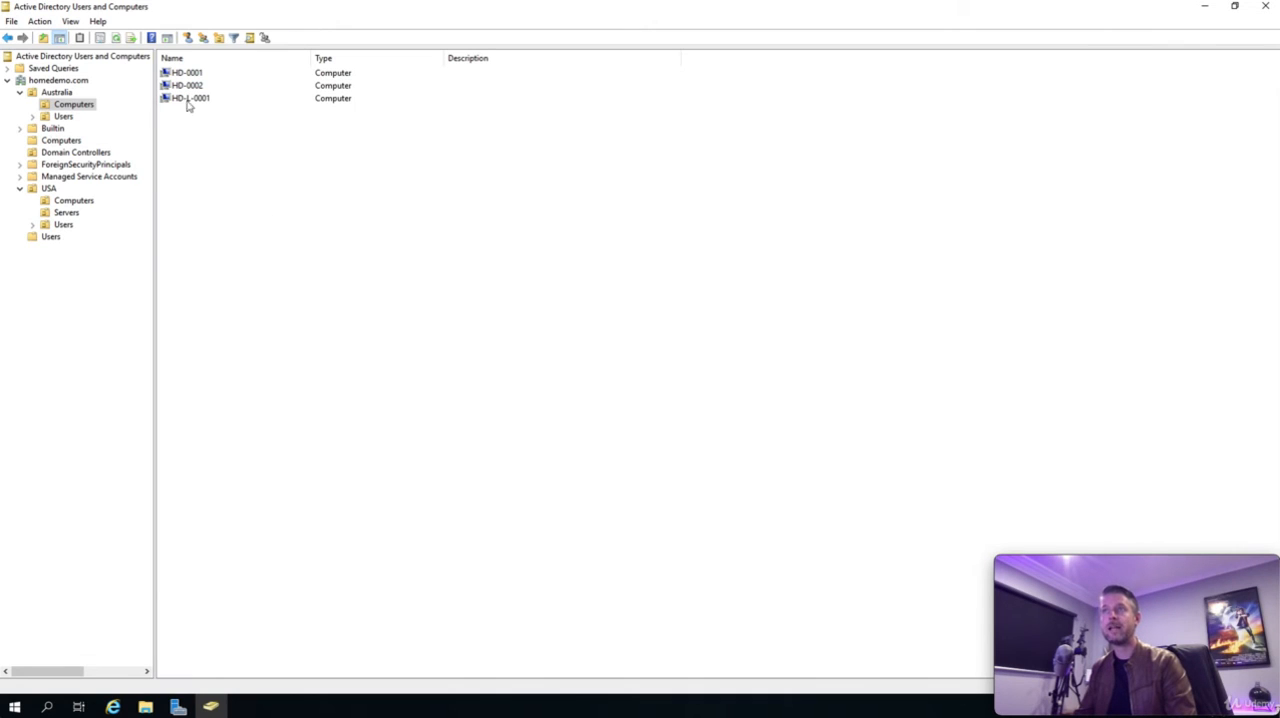
# - Create a computer object named HD-L-F-001 in the Australia Computers unit and clear its selection
pyautogui.rightClick(201, 166)
pyautogui.moveTo(280, 223)
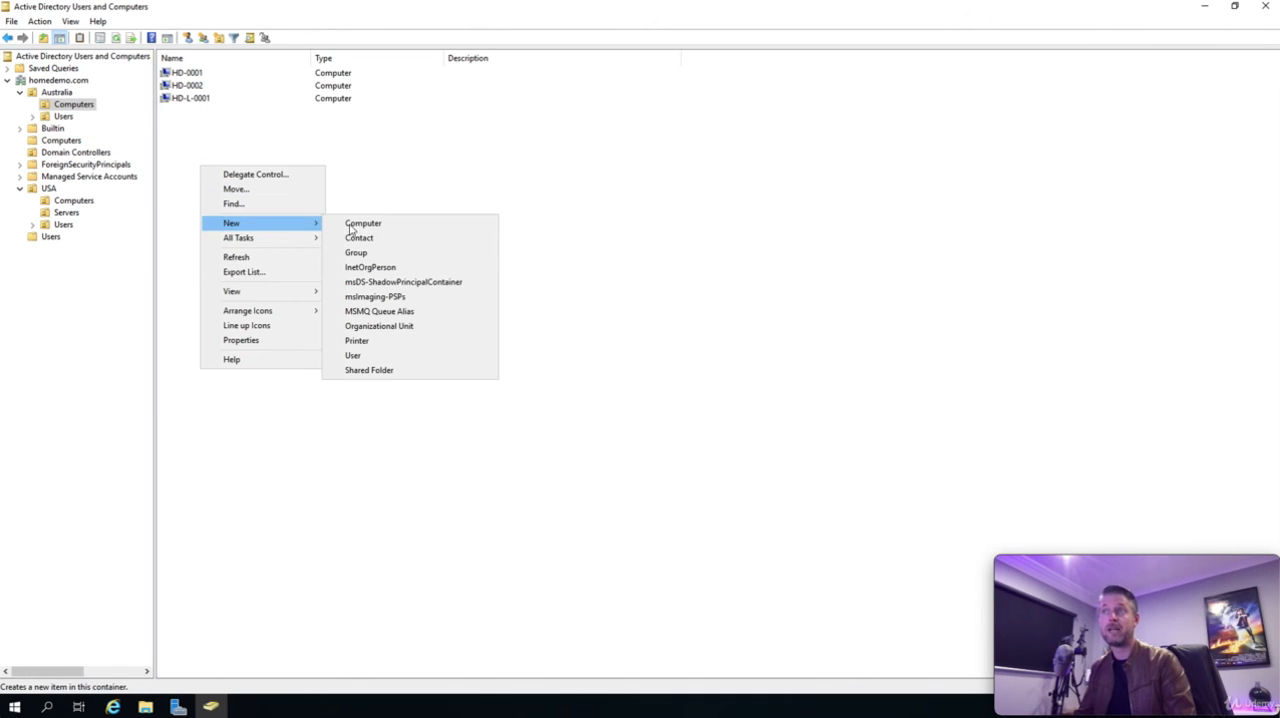
pyautogui.click(366, 223)
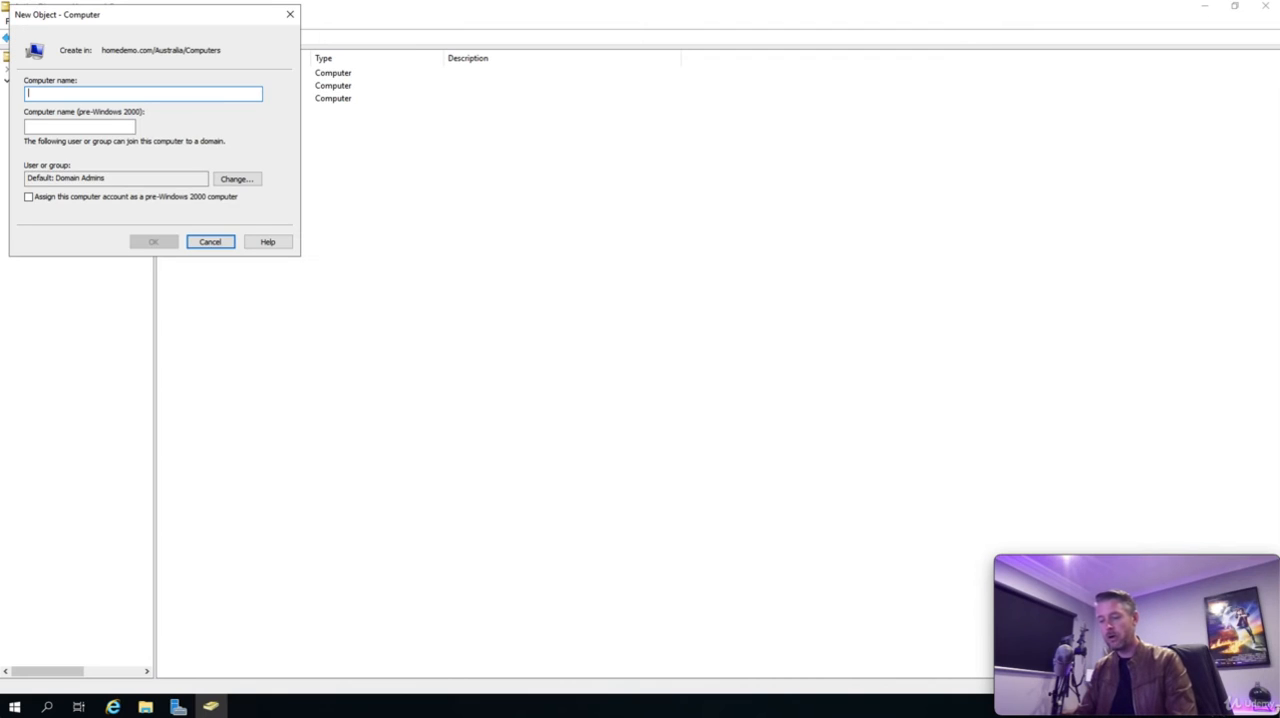
pyautogui.write('HD-L')
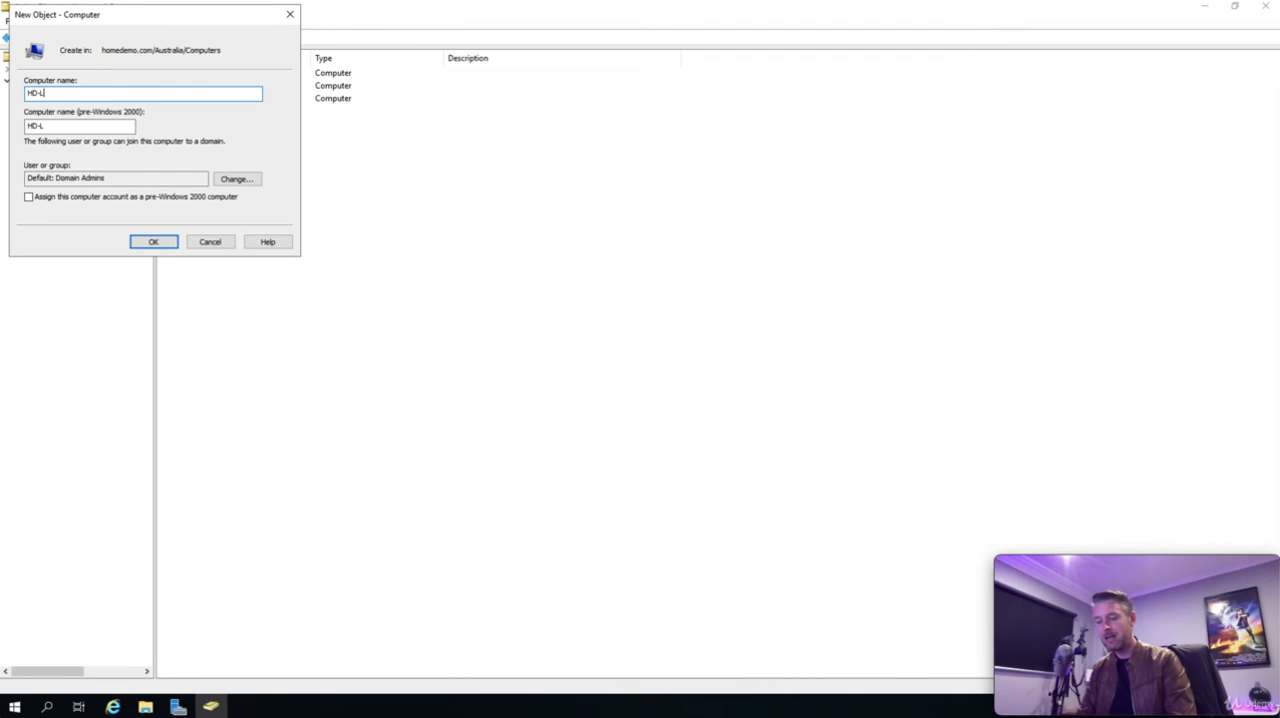
pyautogui.write('-P')
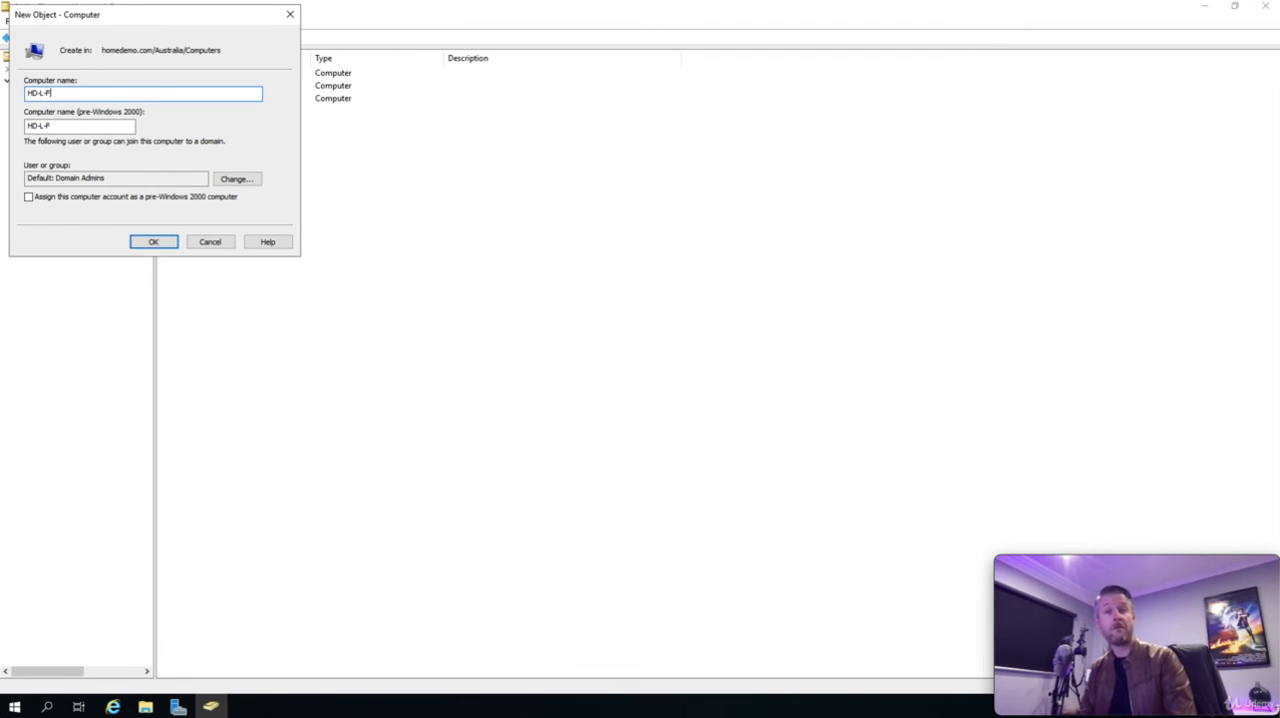
pyautogui.write('-001')
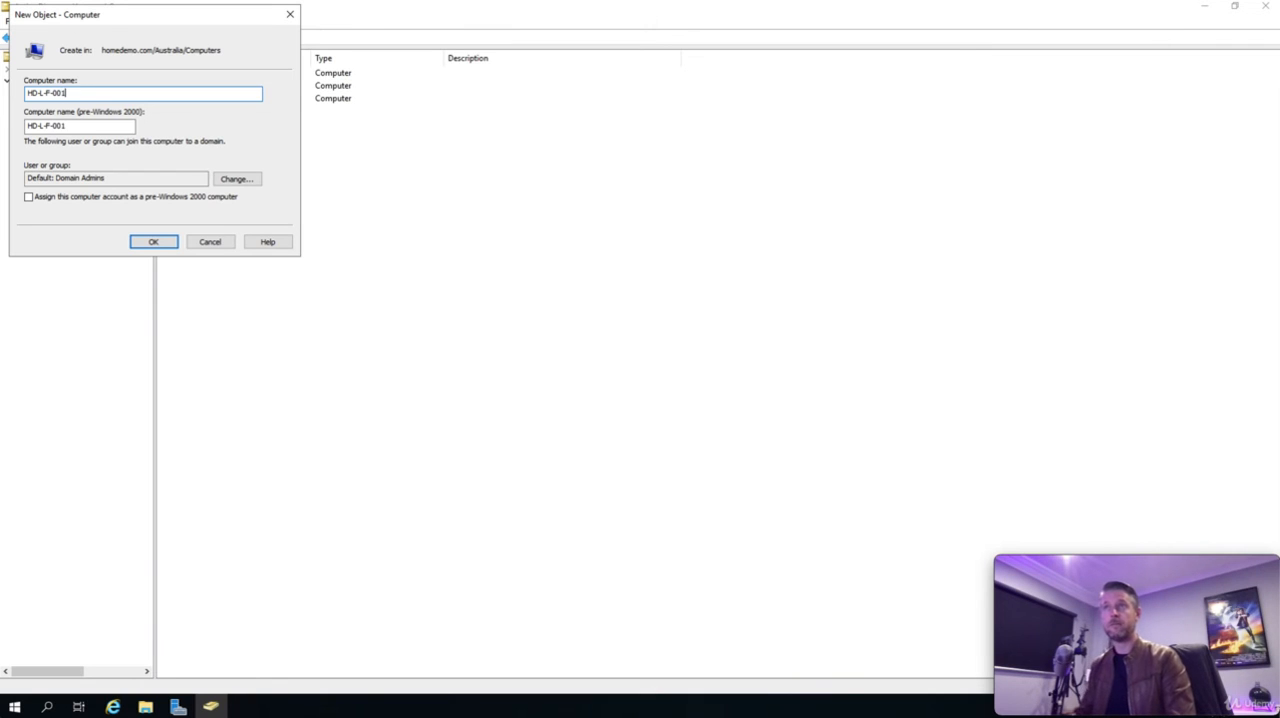
pyautogui.click(153, 243)
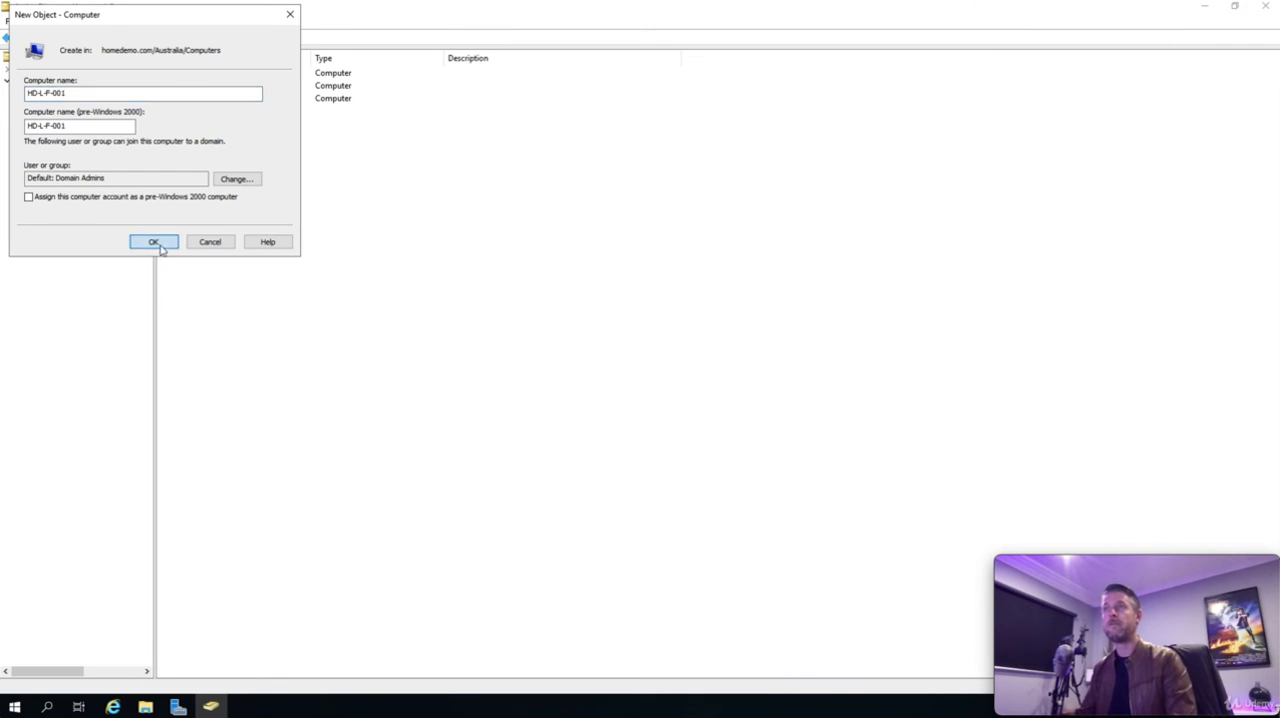
pyautogui.click(198, 203)
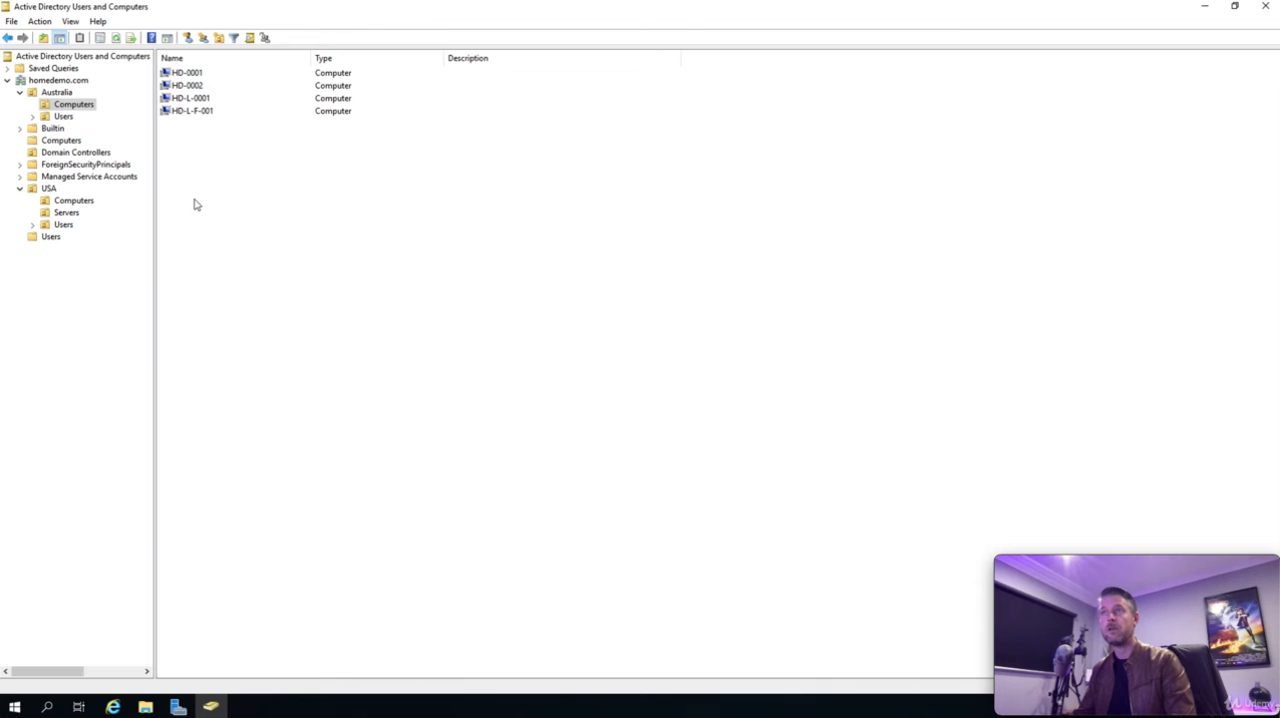
pyautogui.rightClick(195, 201)
pyautogui.moveTo(252, 261)
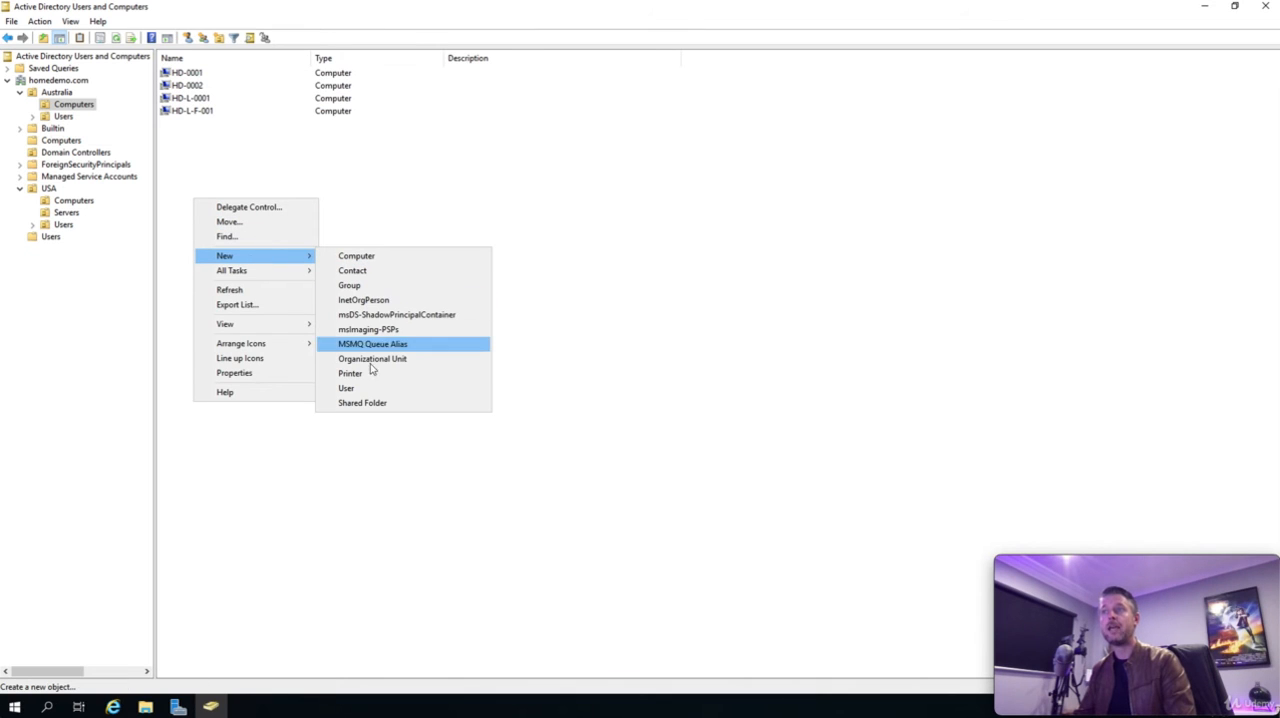
pyautogui.click(365, 390)
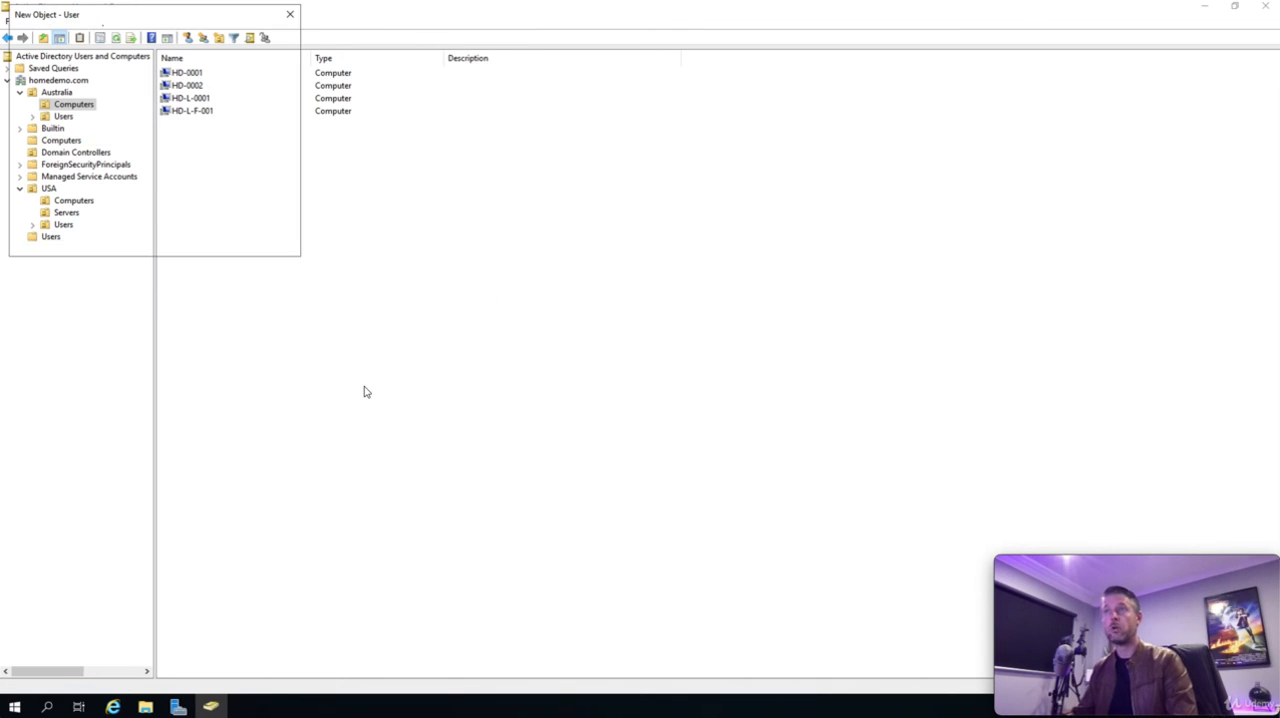
pyautogui.write('HD-D-')
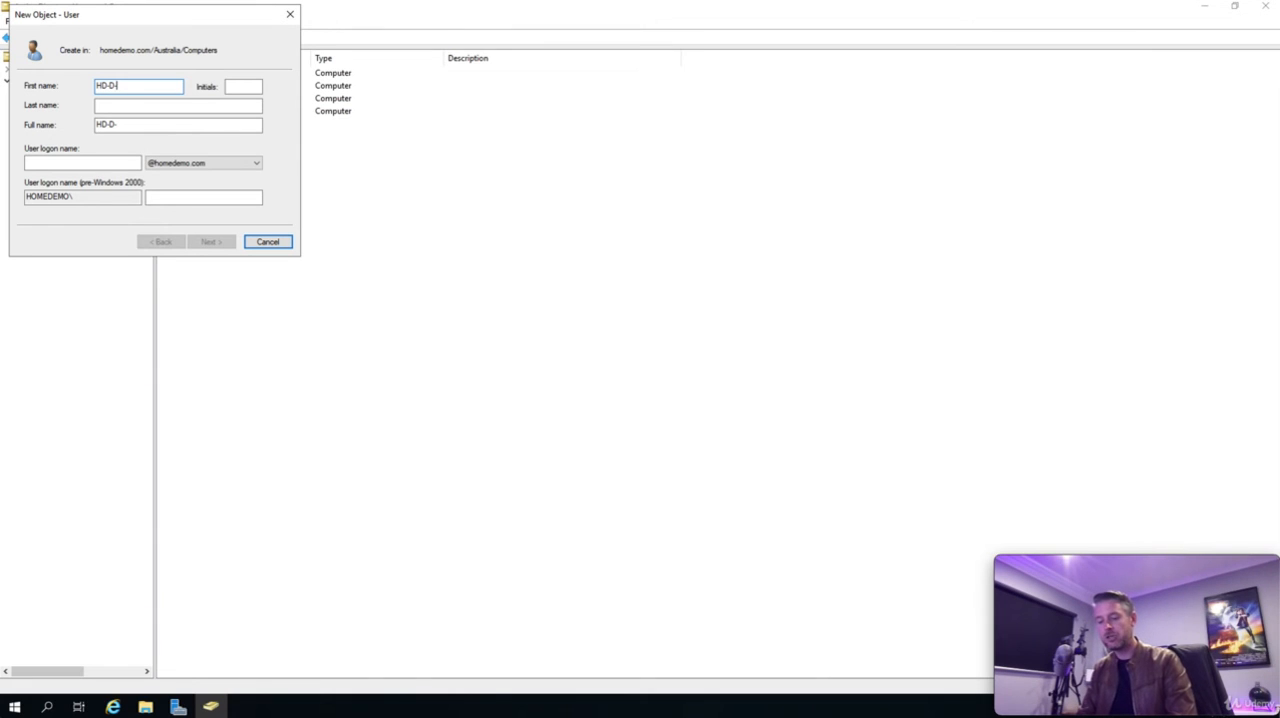
pyautogui.write('IT-001')
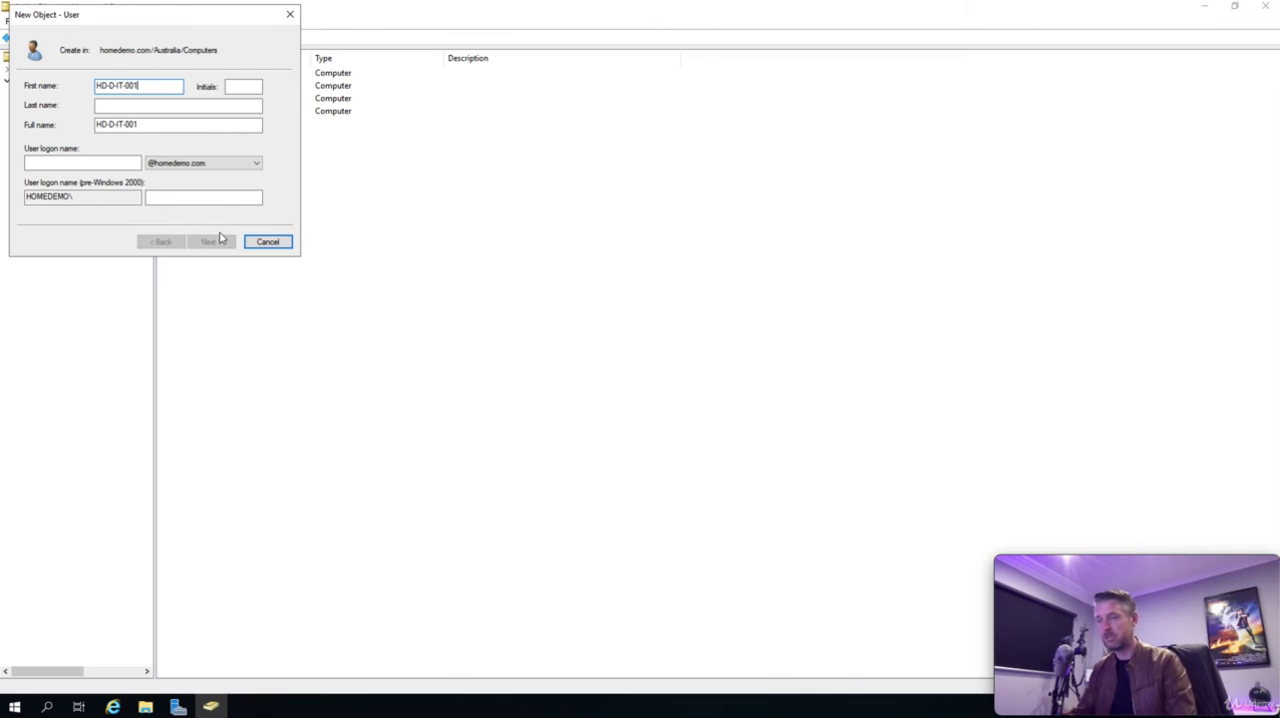
pyautogui.press('BackSpace')
pyautogui.press('BackSpace')
pyautogui.press('BackSpace')
pyautogui.press('BackSpace')
pyautogui.press('BackSpace')
pyautogui.press('BackSpace')
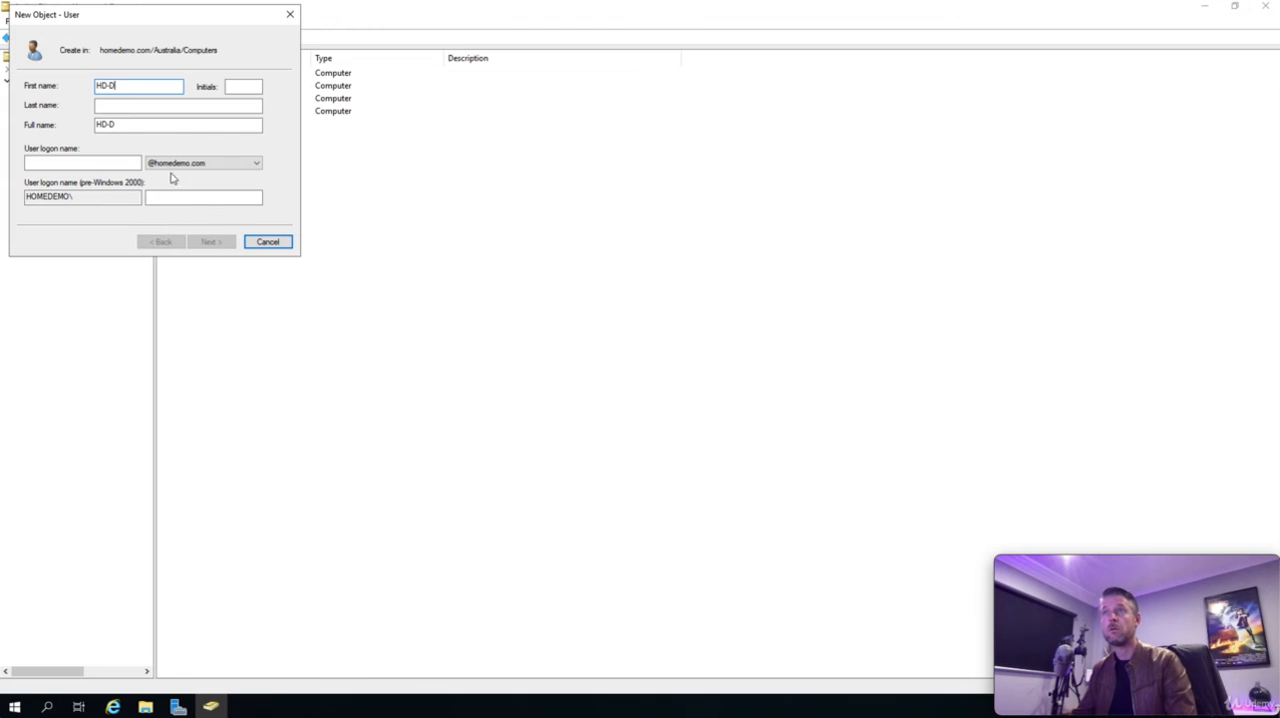
pyautogui.click(270, 242)
# - Create a computer object named HD-D-IT-001 in the Australia Computers unit
pyautogui.rightClick(207, 167)
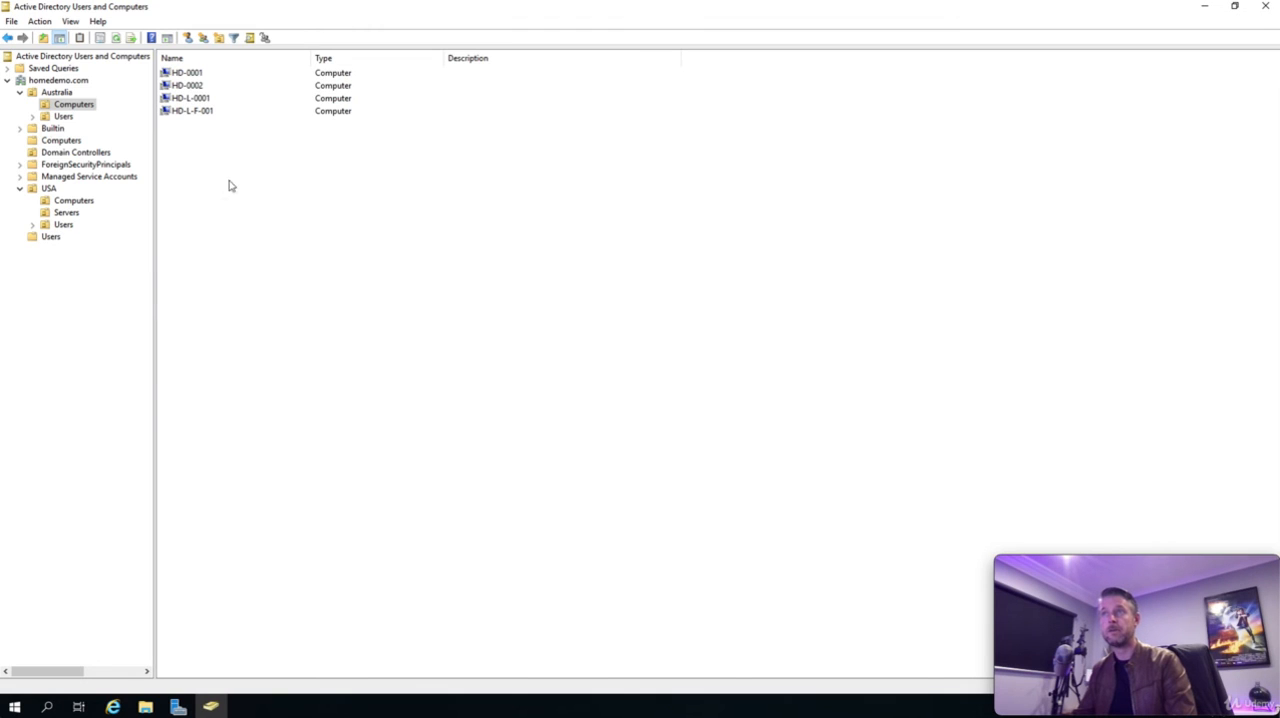
pyautogui.moveTo(283, 226)
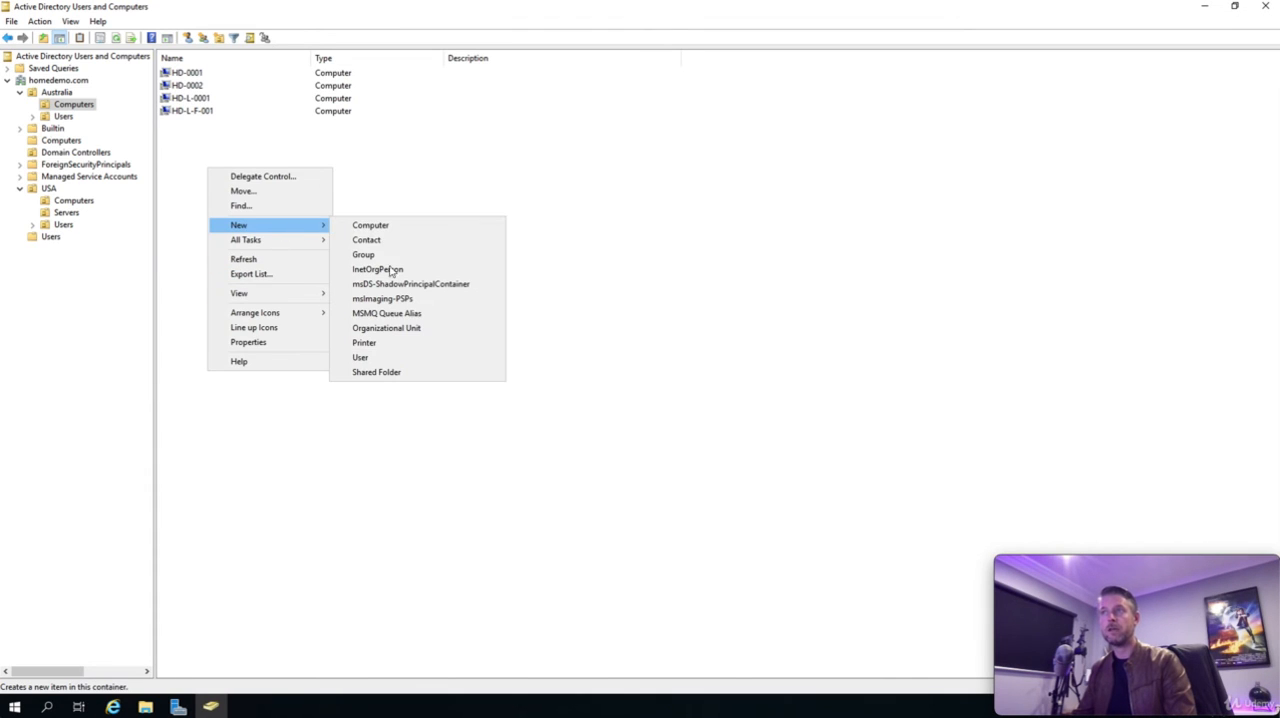
pyautogui.click(362, 225)
pyautogui.write('H')
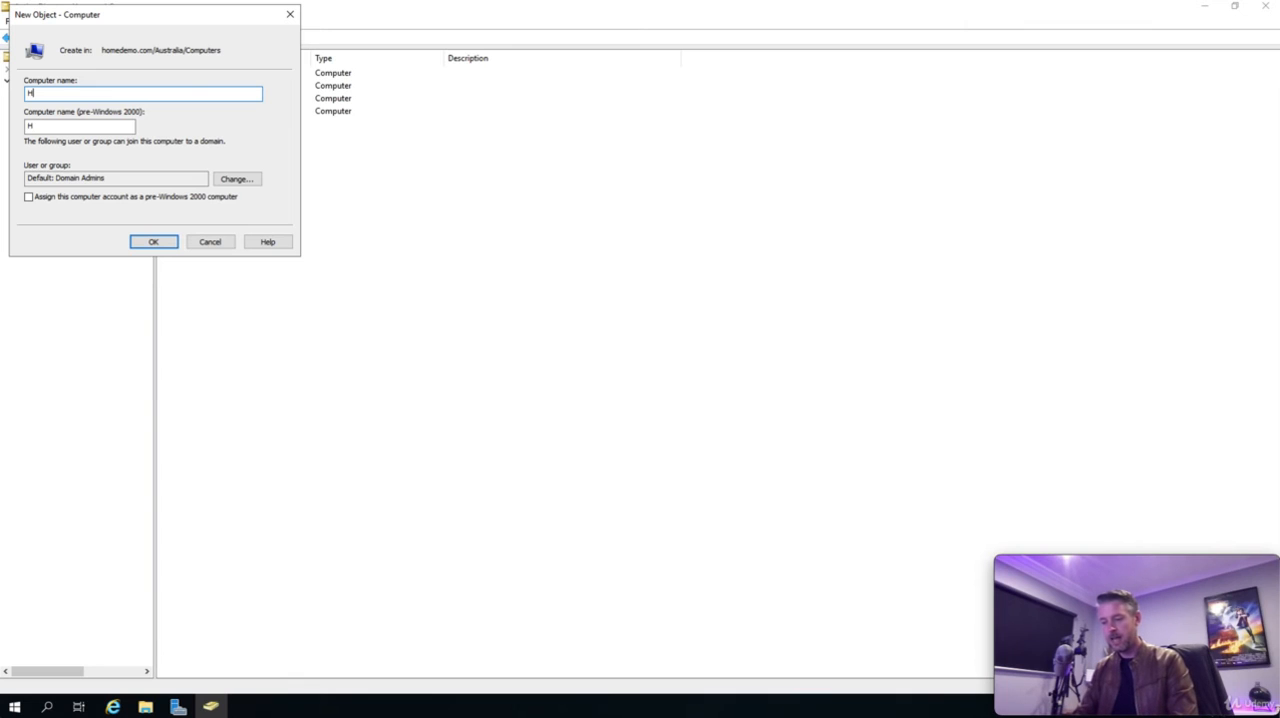
pyautogui.write('D-D-IT-001')
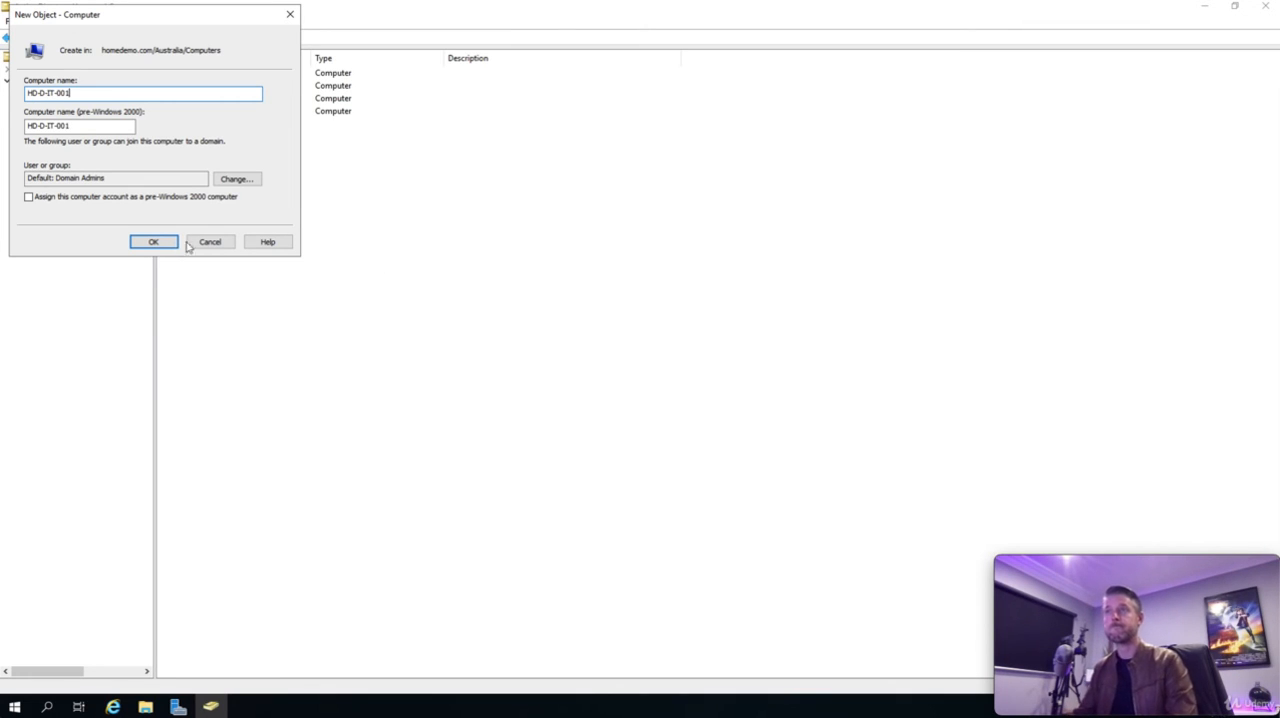
pyautogui.click(153, 241)
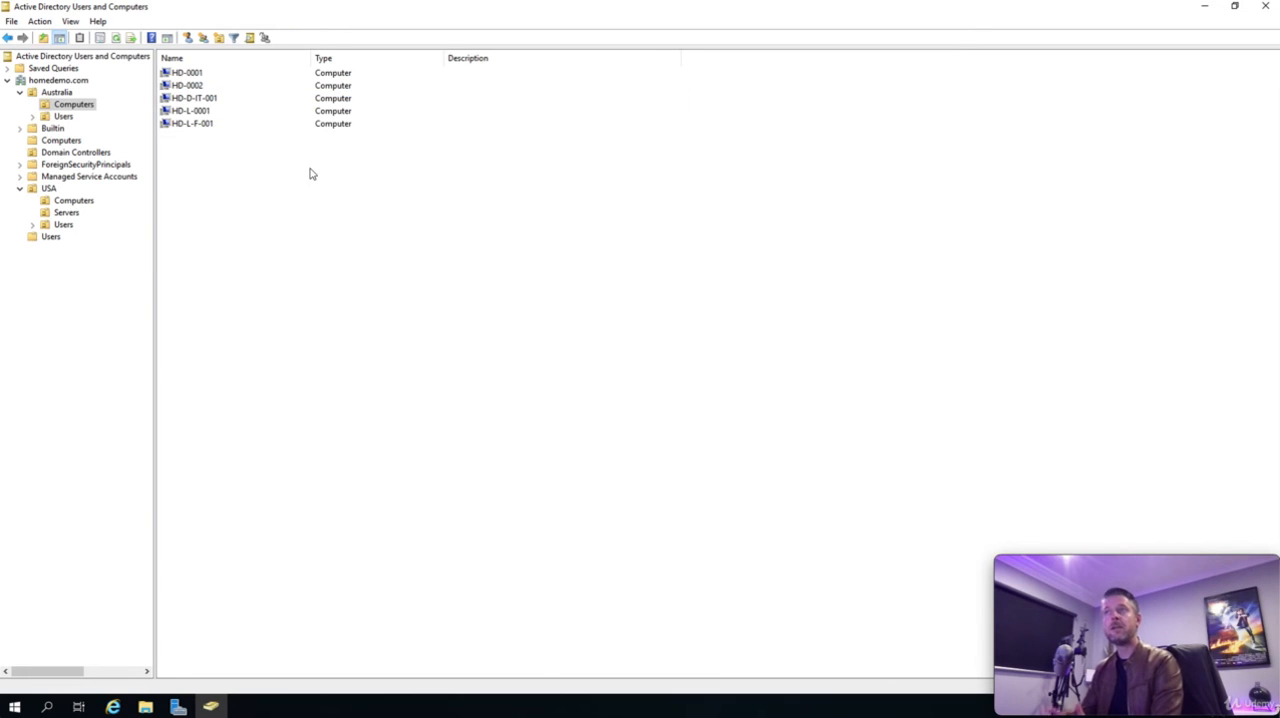
# - Set the description of computer HD-0001 to its owner's full name in possessive form followed by "Computer"
pyautogui.click(196, 75)
pyautogui.rightClick(196, 75)
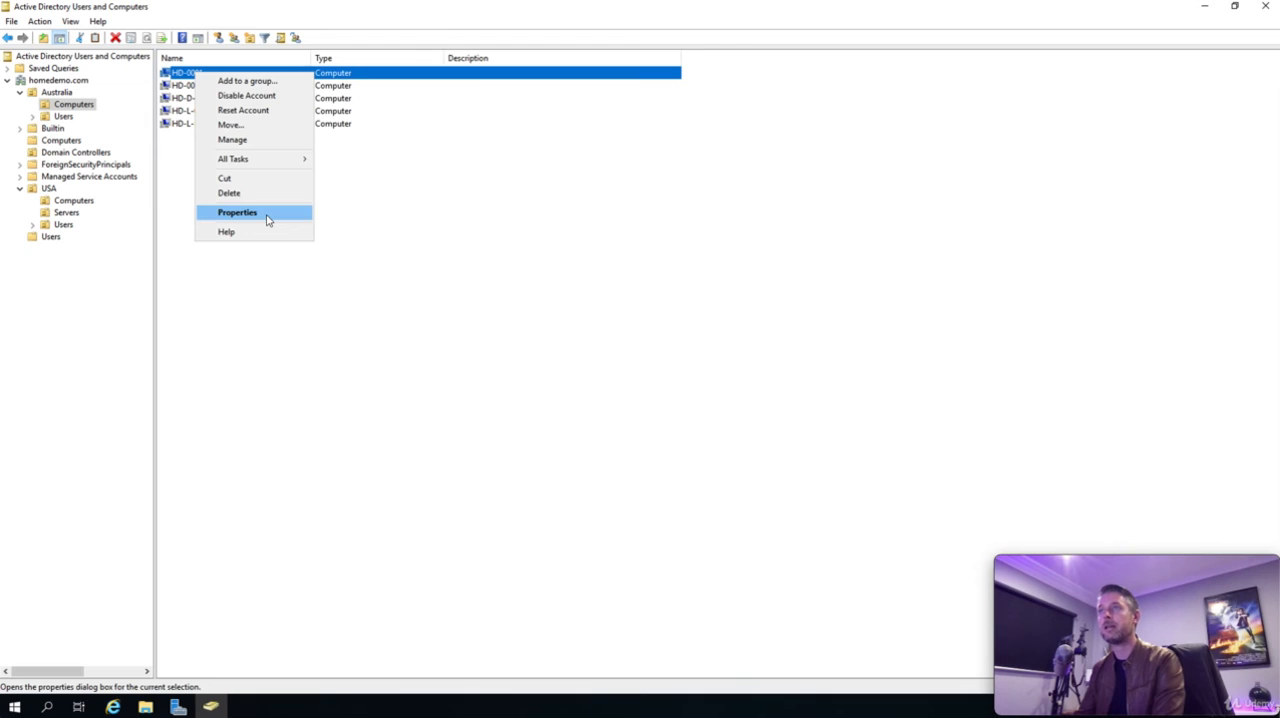
pyautogui.click(267, 213)
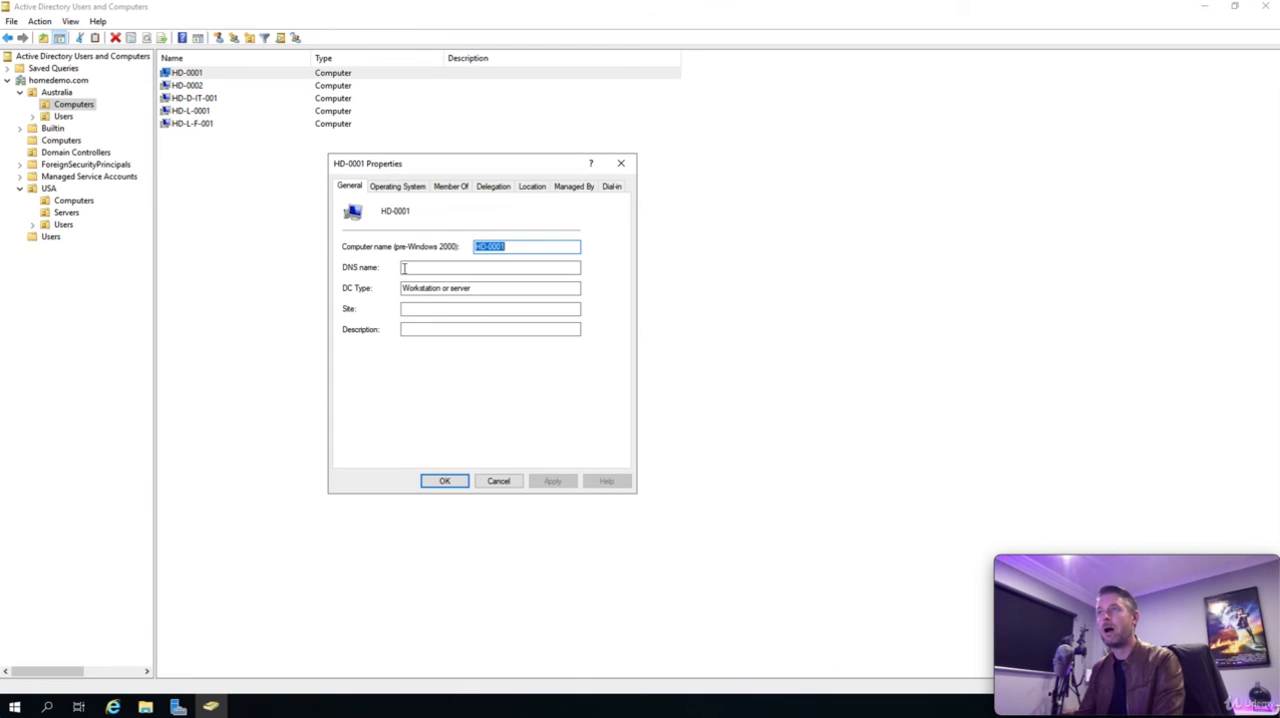
pyautogui.click(410, 328)
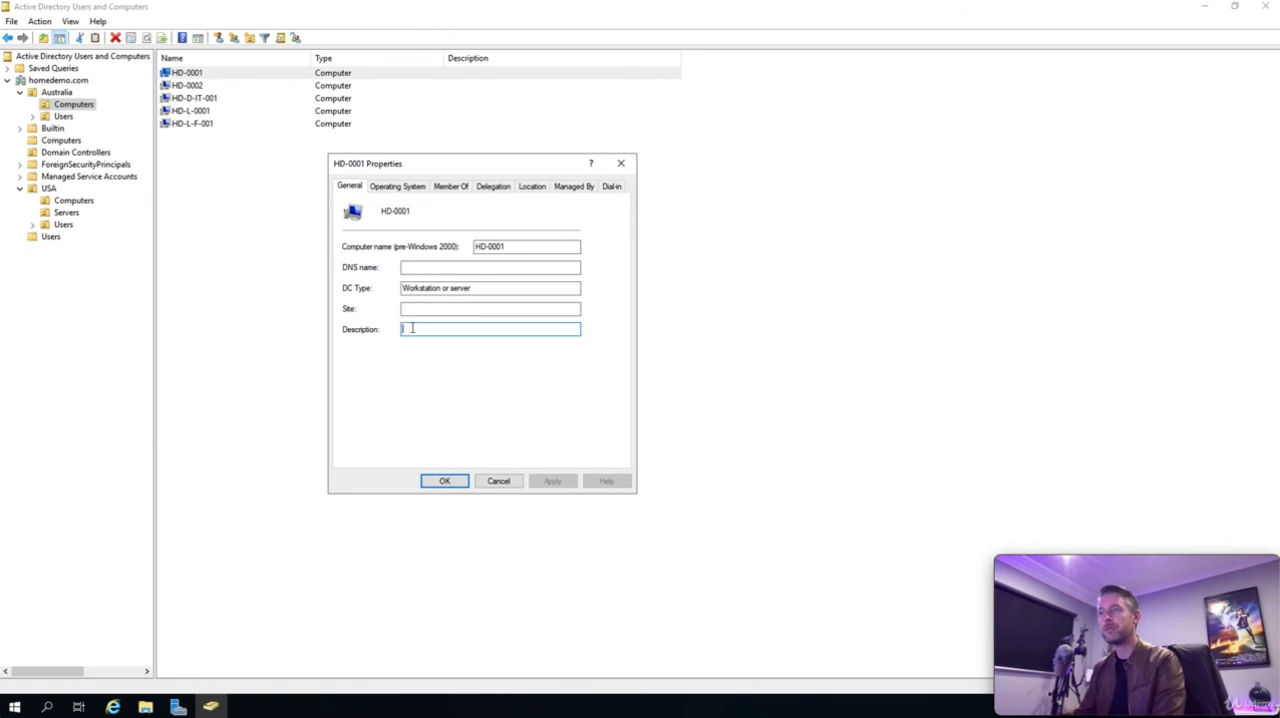
pyautogui.write('John Smith')
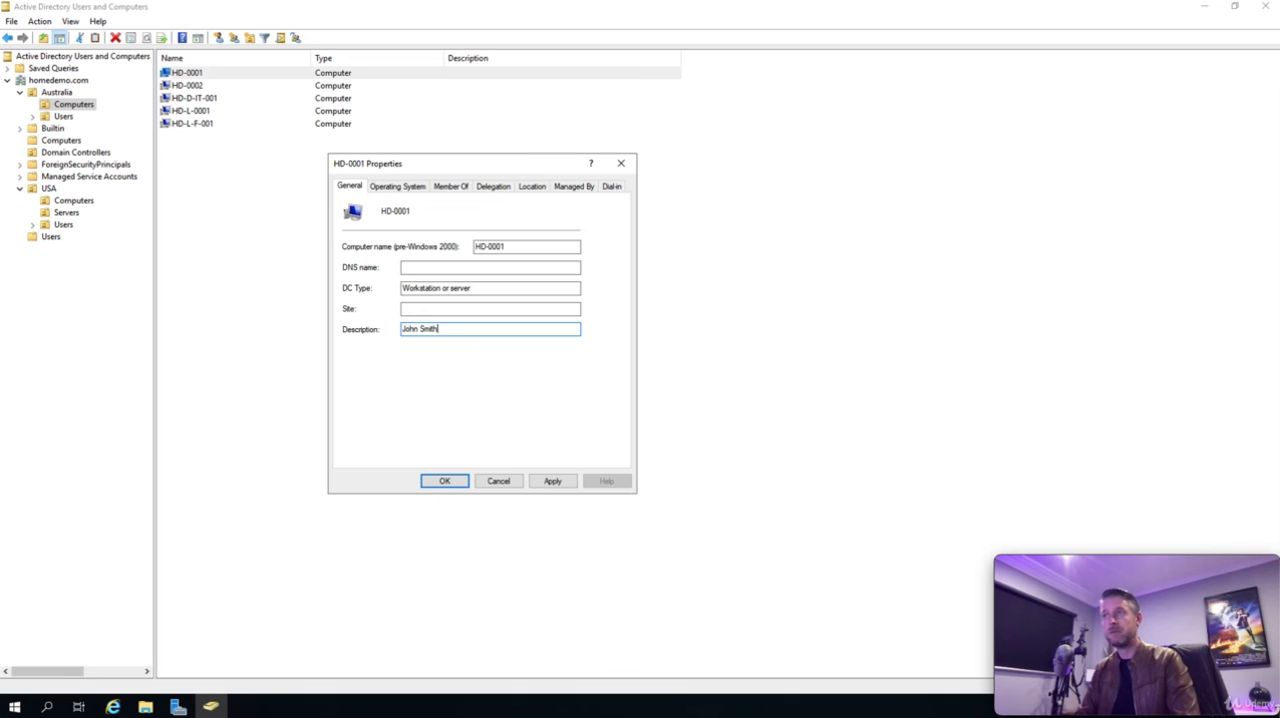
pyautogui.write('s')
pyautogui.press('BackSpace')
pyautogui.write("'s")
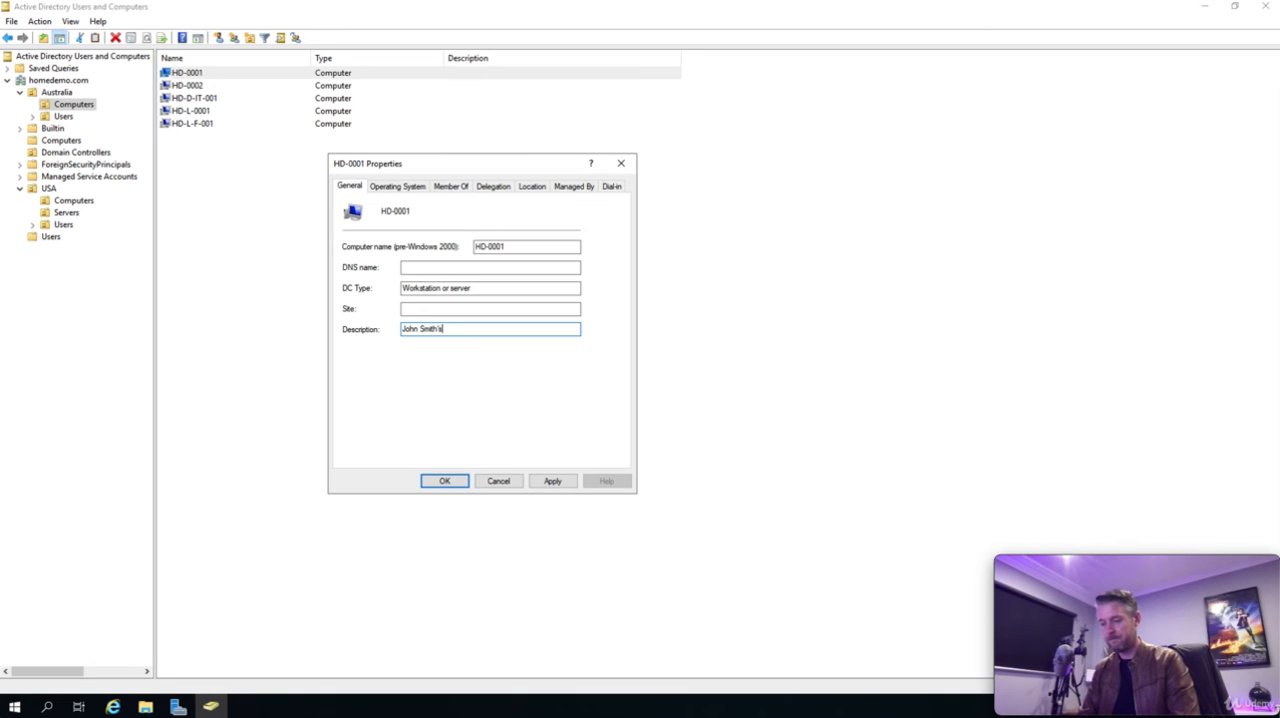
pyautogui.write(' Computer')
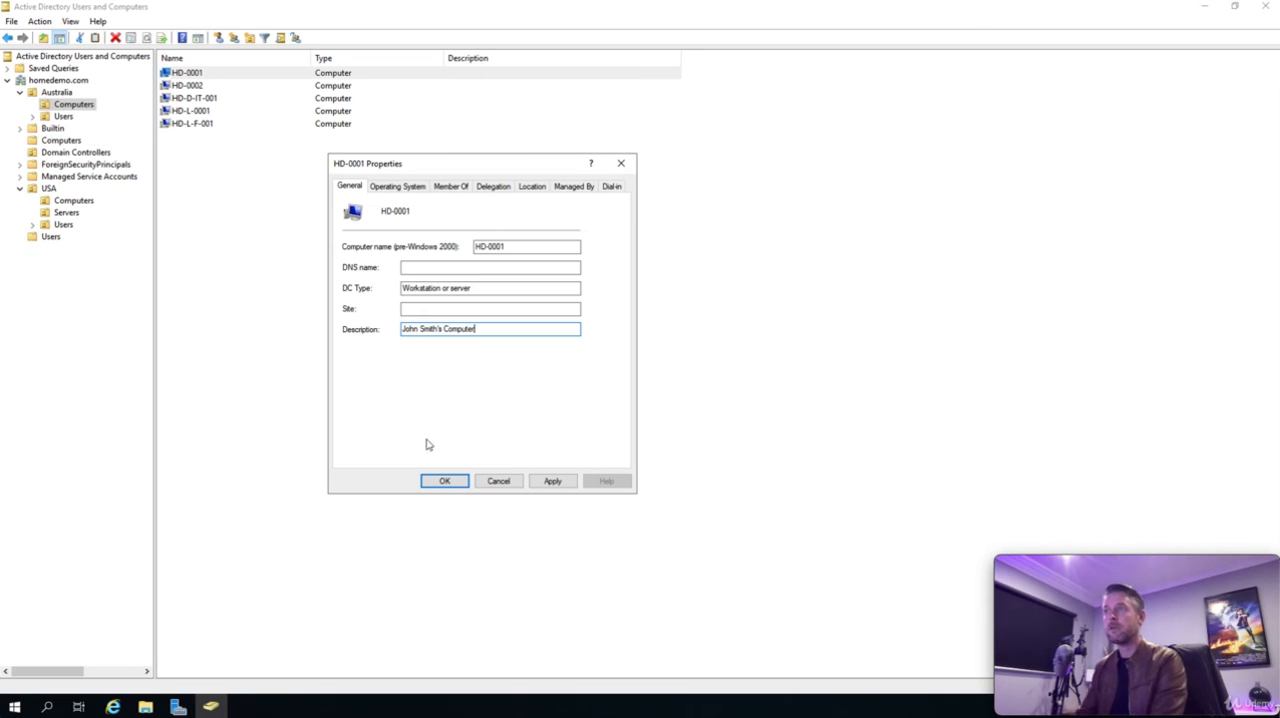
pyautogui.click(444, 481)
pyautogui.click(395, 408)
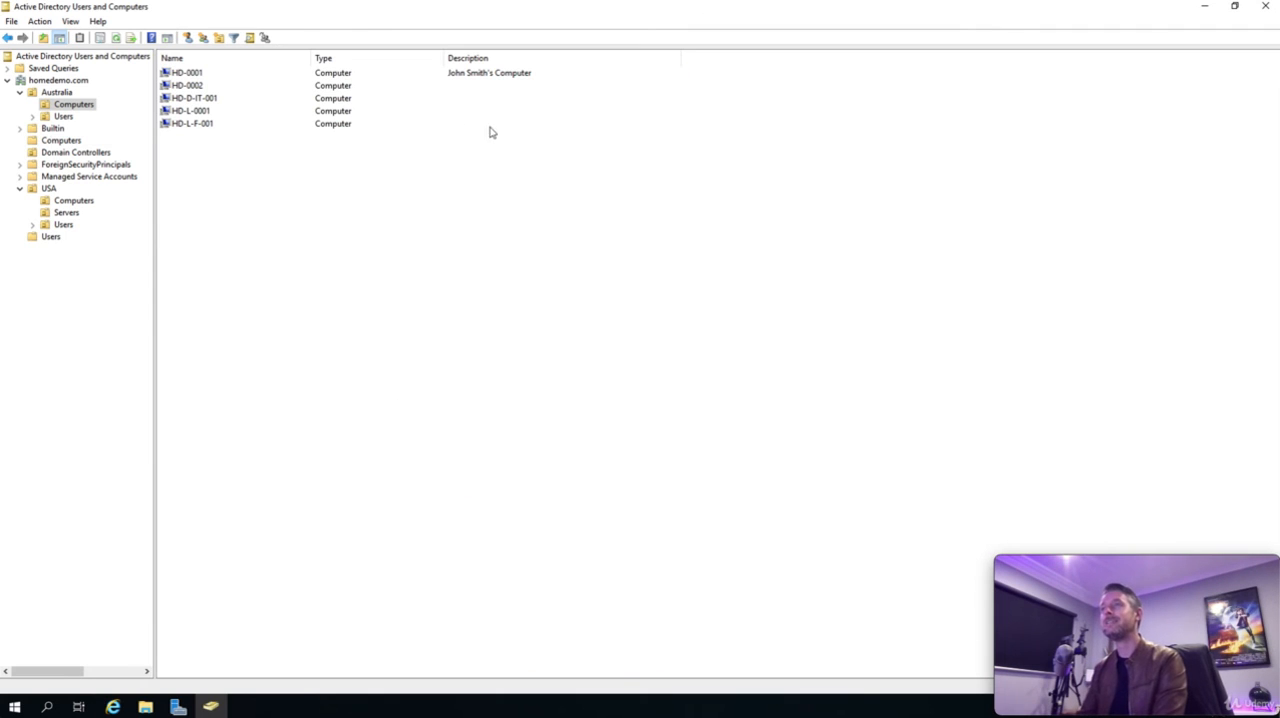
# - Inspect the general and operating system properties of computer HD-0001
pyautogui.click(189, 77)
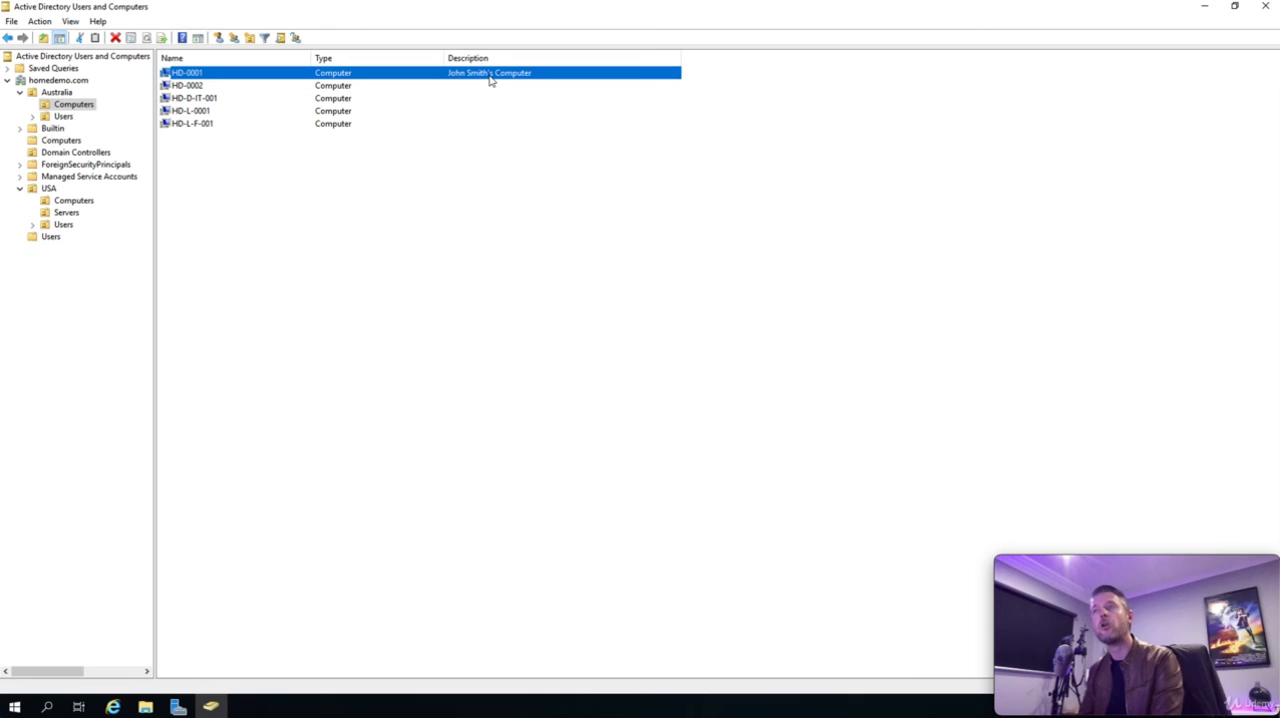
pyautogui.rightClick(207, 75)
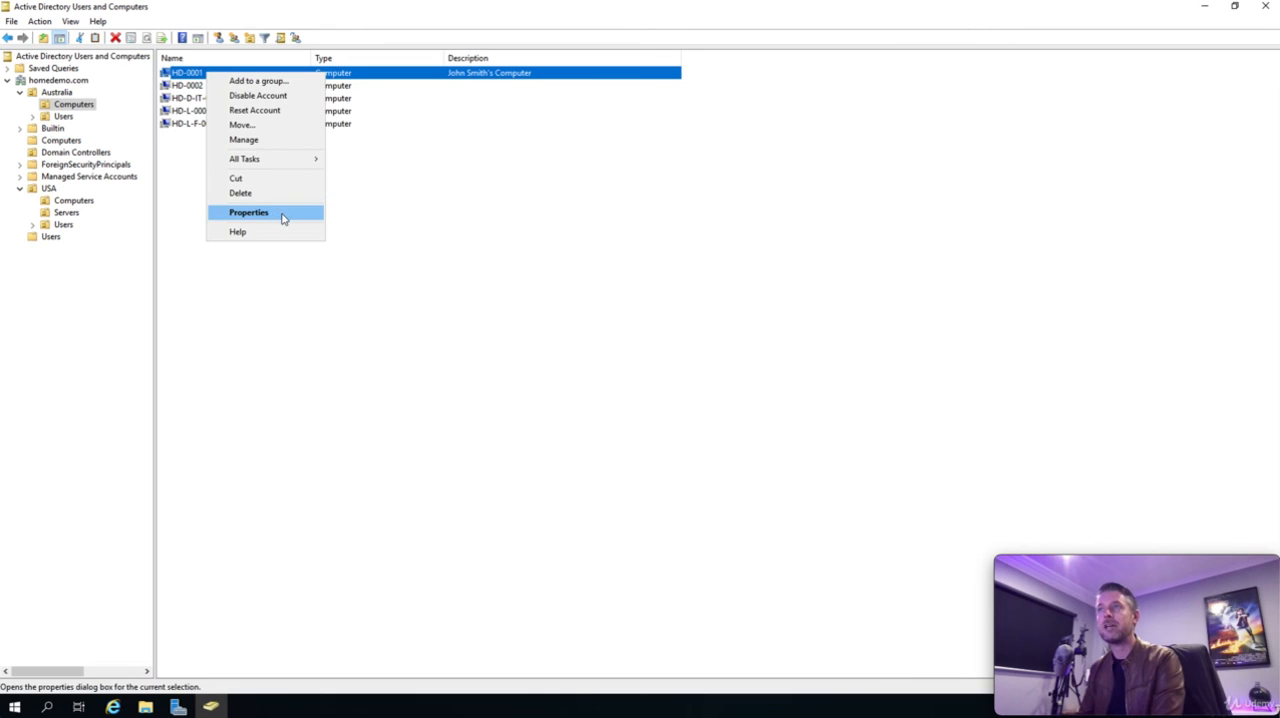
pyautogui.click(249, 212)
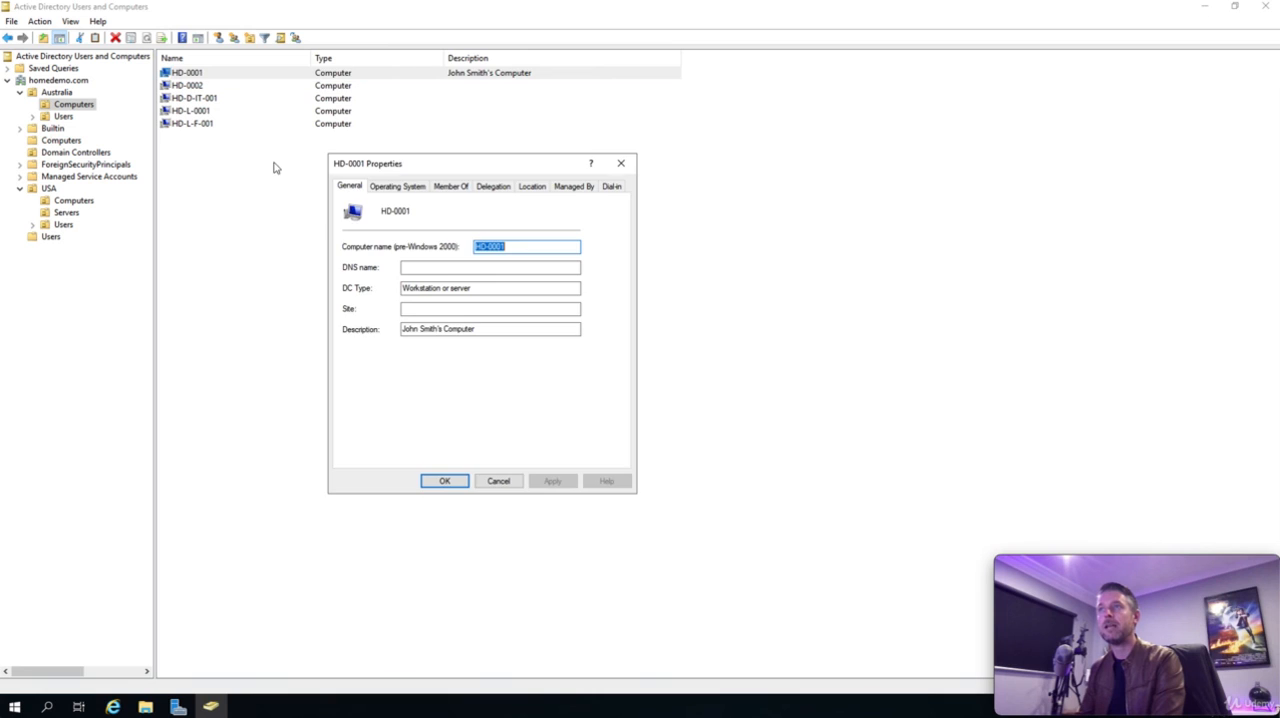
pyautogui.click(409, 188)
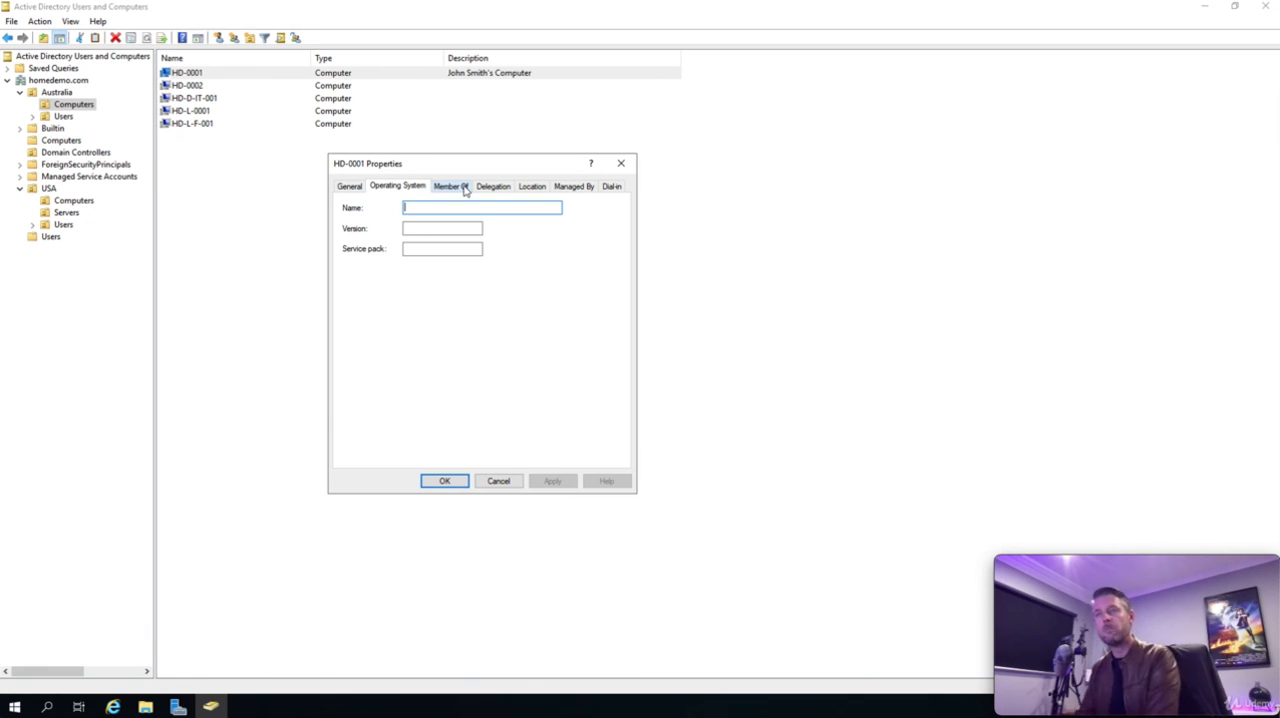
pyautogui.click(445, 481)
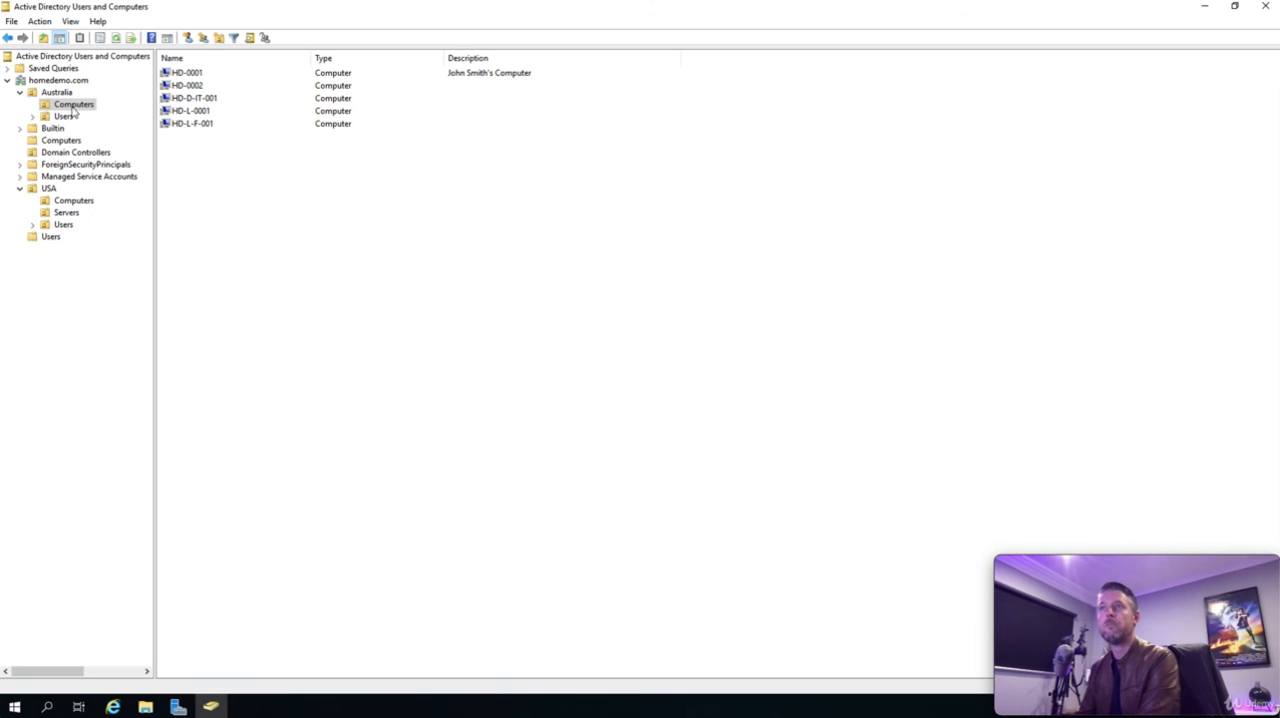
# - Create a computer object named HD-FS01 in the Servers unit under USA and clear its selection
pyautogui.click(67, 213)
pyautogui.rightClick(220, 153)
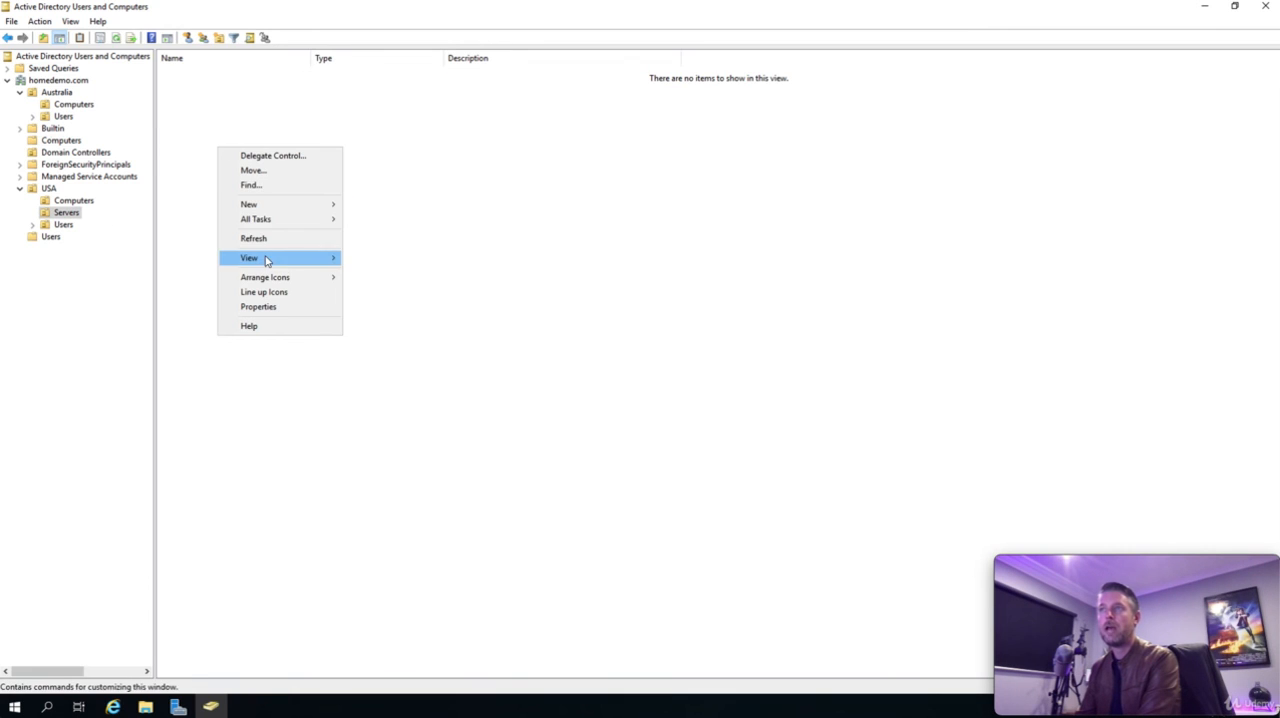
pyautogui.moveTo(305, 204)
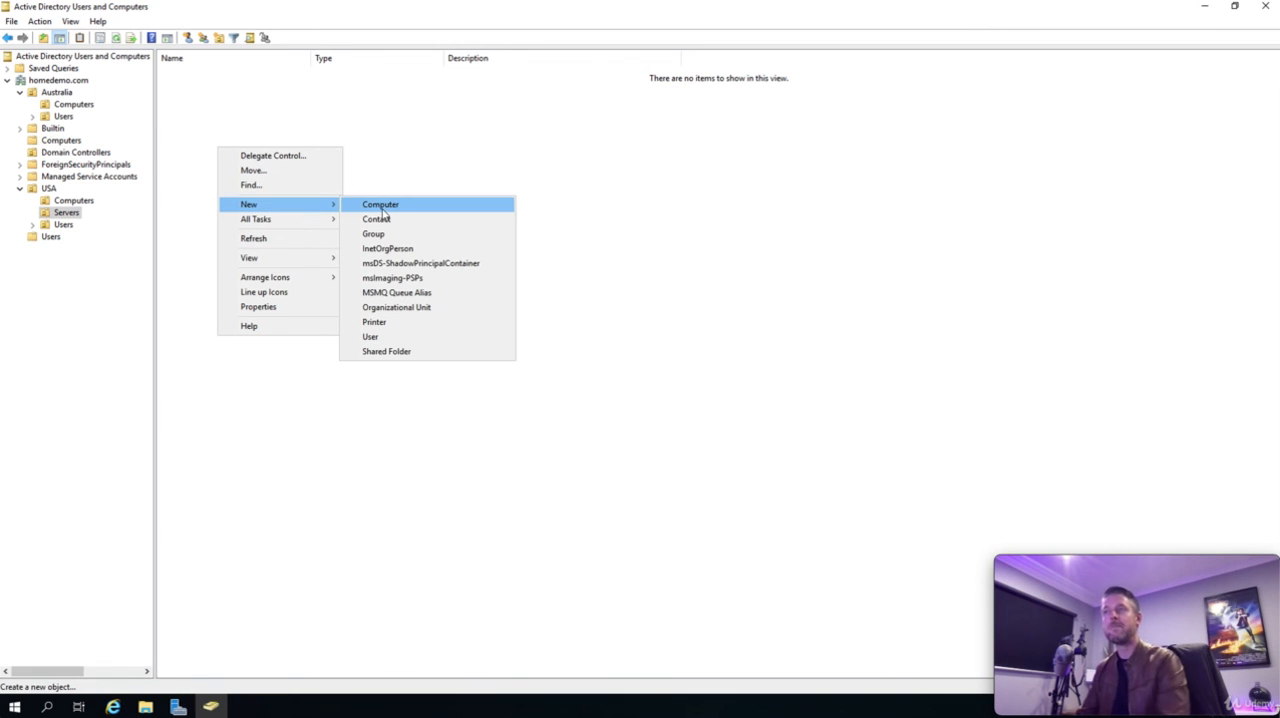
pyautogui.click(383, 207)
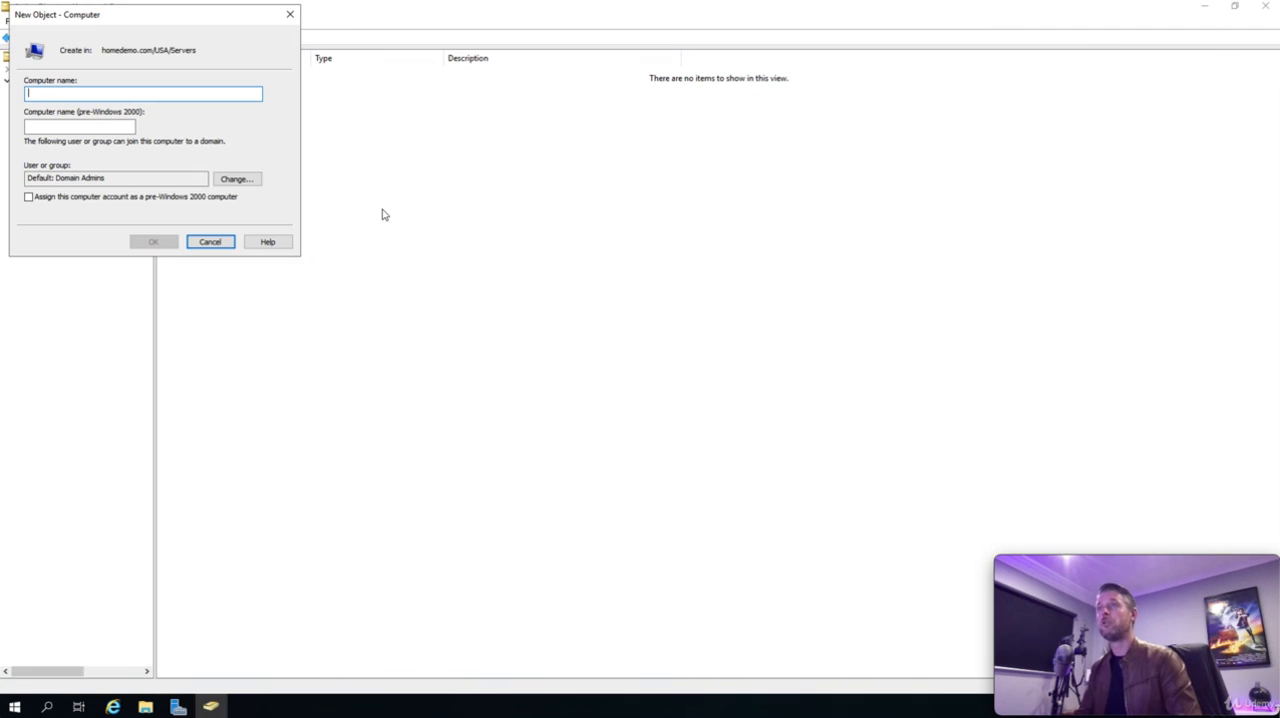
pyautogui.write('HD-FS01')
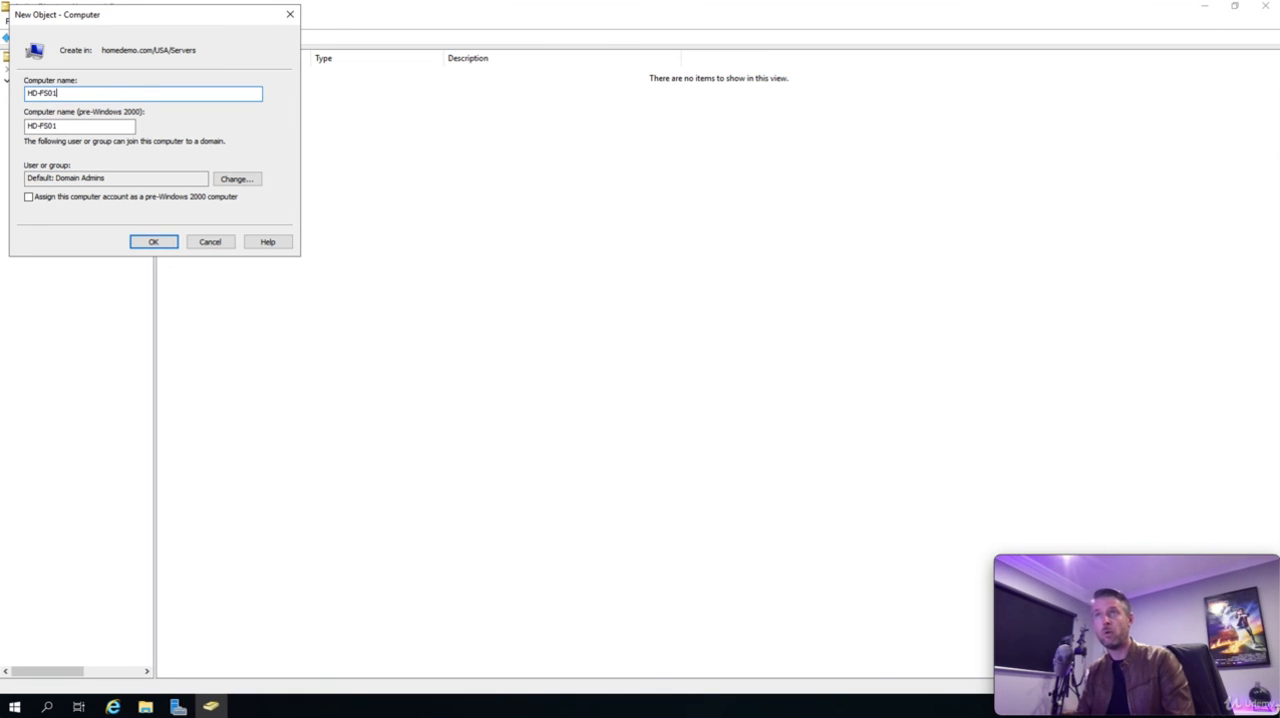
pyautogui.click(160, 241)
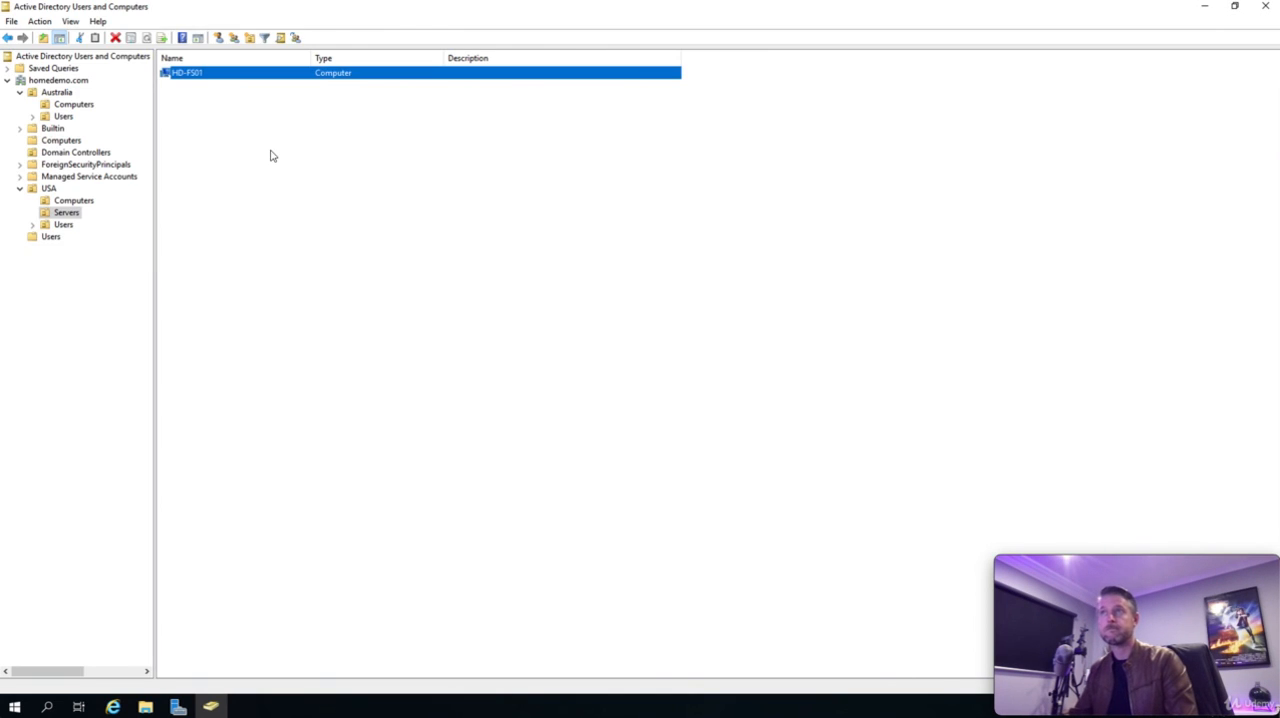
pyautogui.click(270, 155)
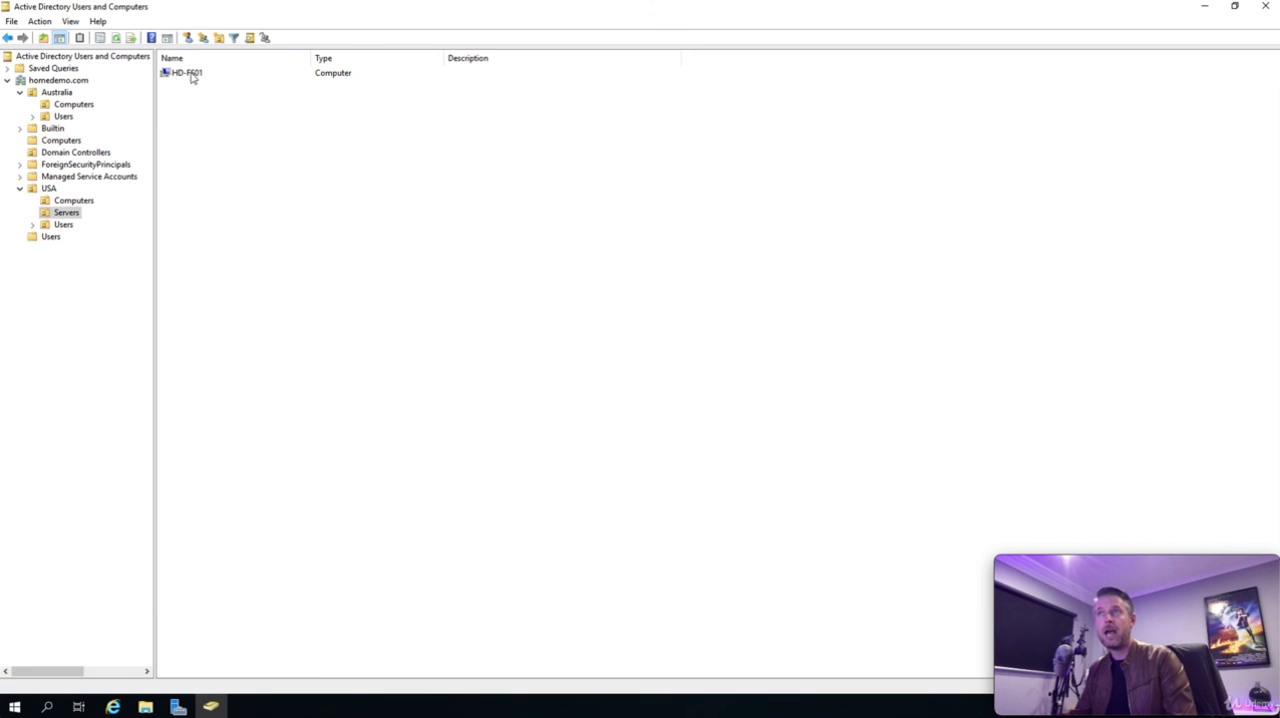
# - Create a computer object named HD-DB01 in the Servers unit under USA
pyautogui.rightClick(189, 166)
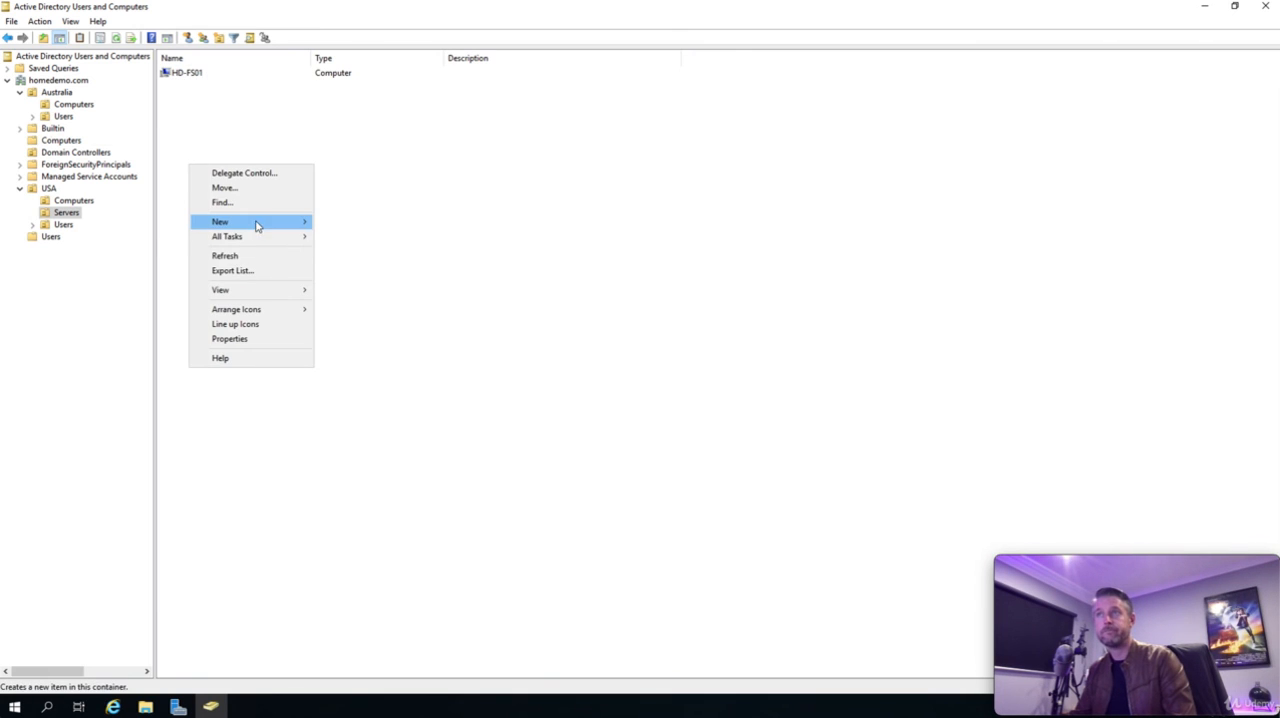
pyautogui.moveTo(256, 224)
pyautogui.click(360, 221)
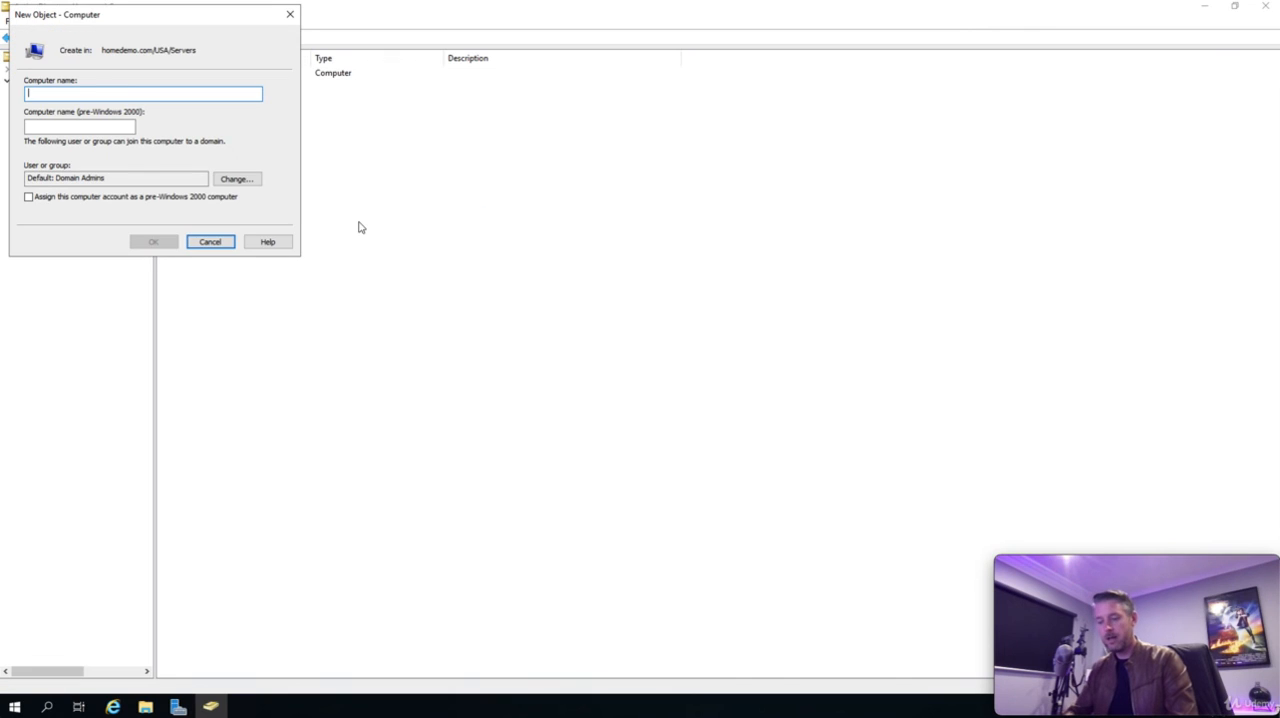
pyautogui.write('HD-')
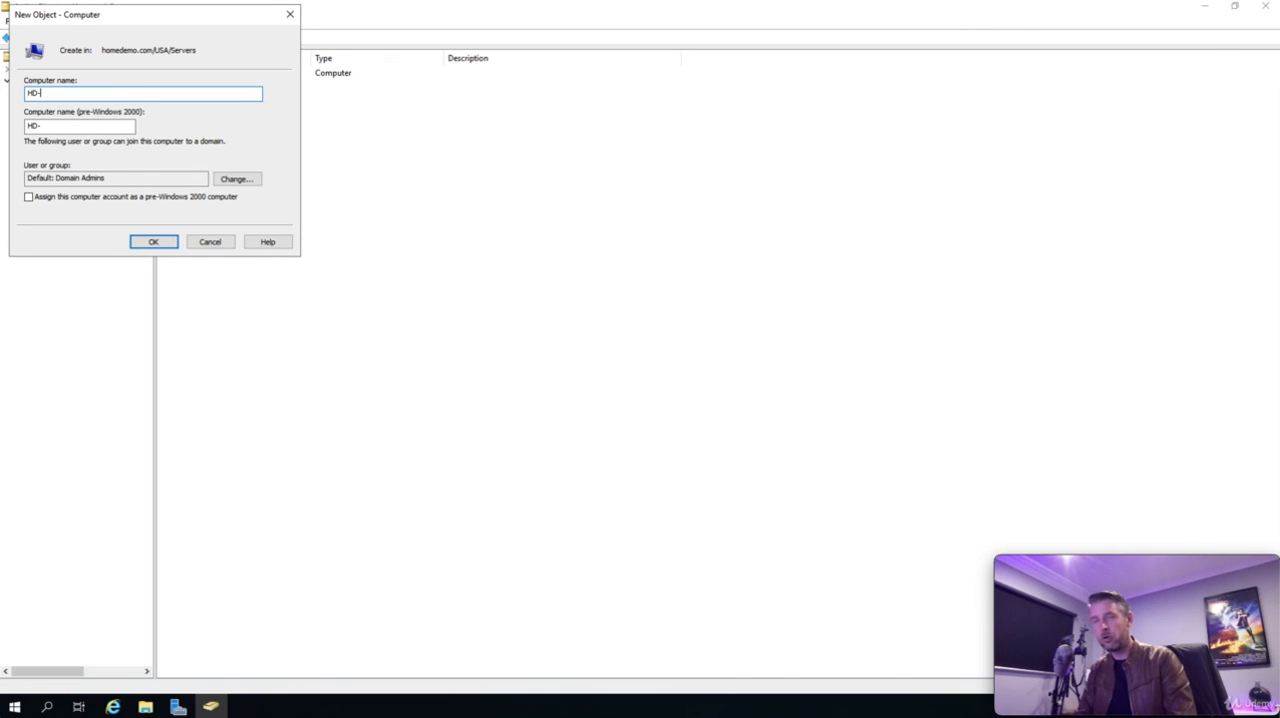
pyautogui.write('DB01')
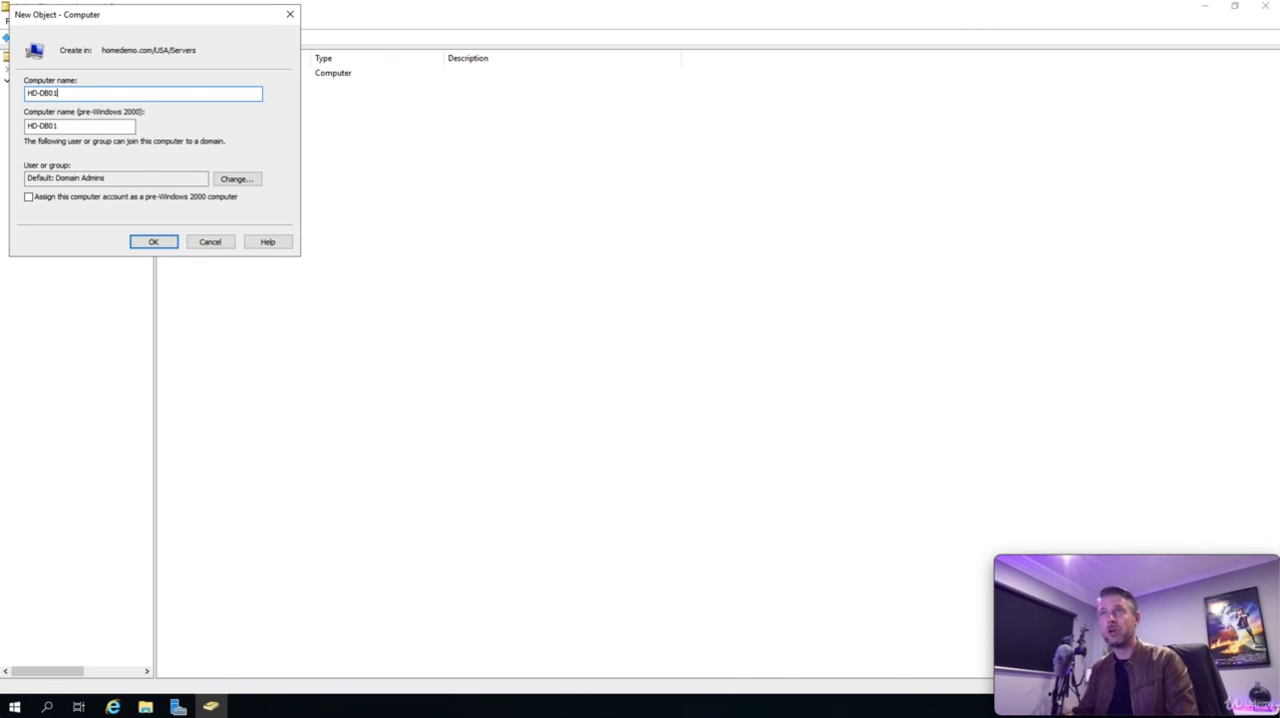
pyautogui.click(155, 244)
pyautogui.click(249, 204)
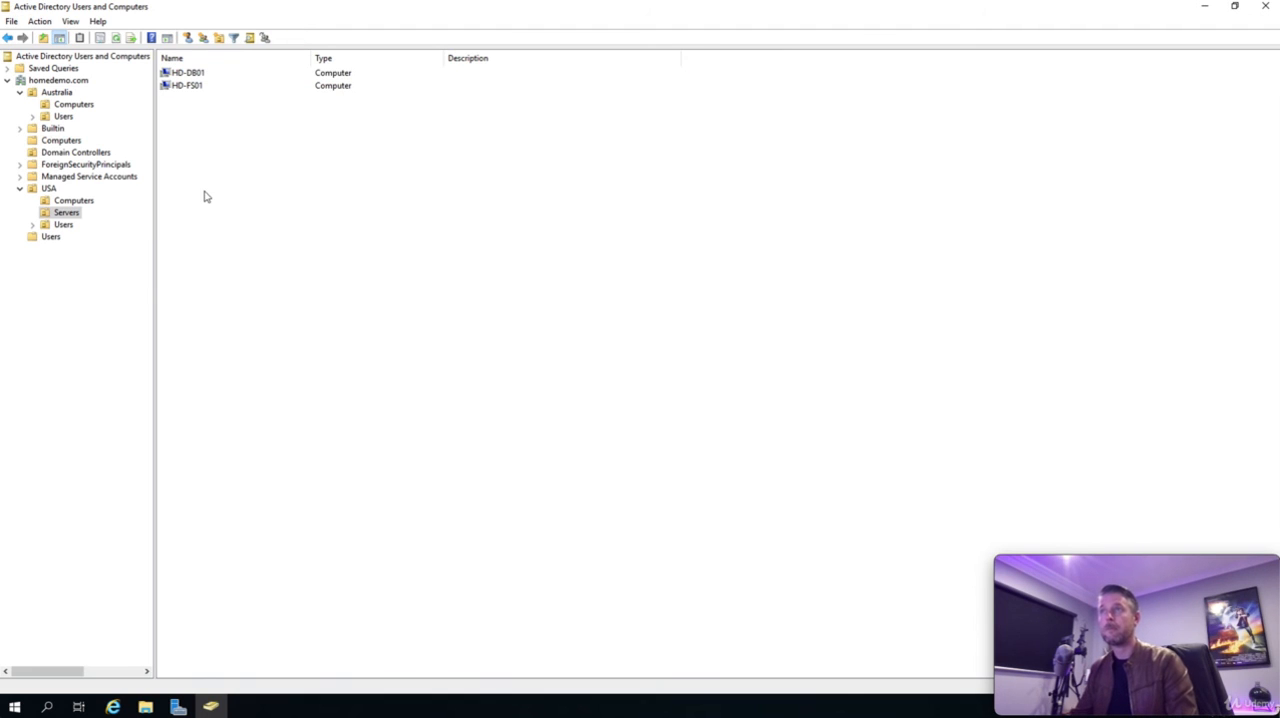
# - Create a computer object named HD-STG-FS-01 in the Servers unit under USA
pyautogui.rightClick(204, 194)
pyautogui.moveTo(286, 250)
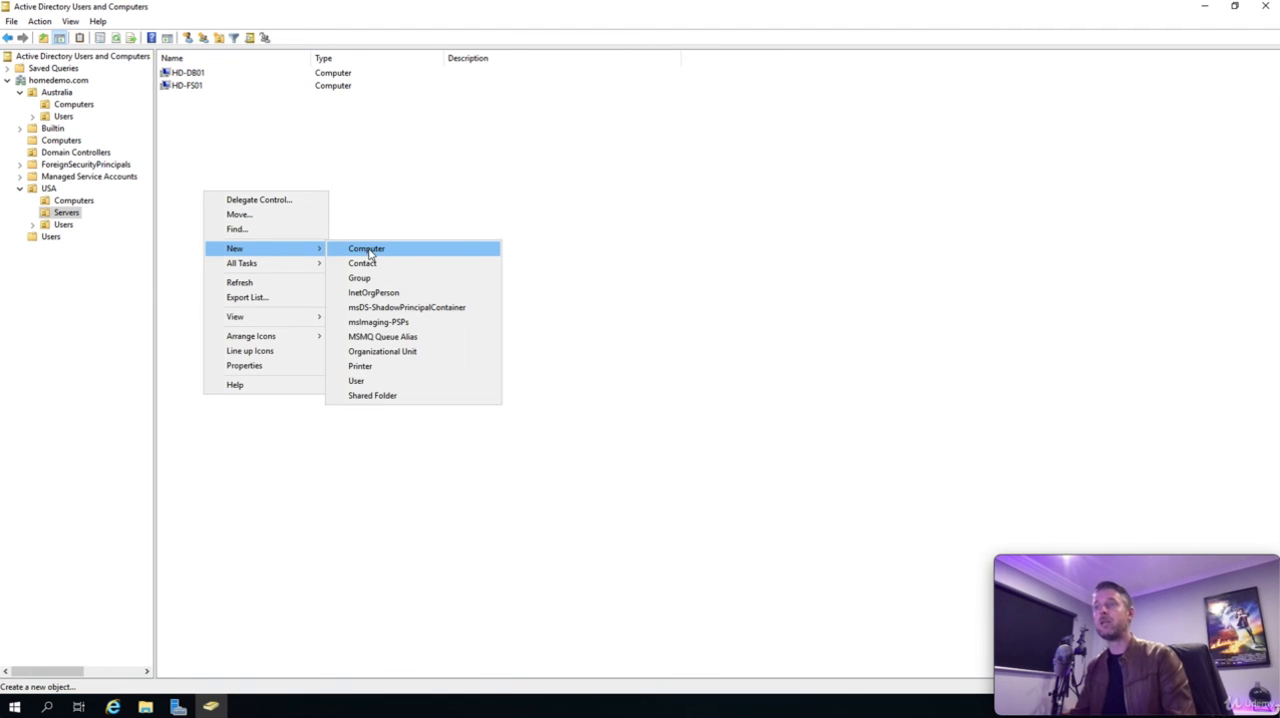
pyautogui.click(366, 249)
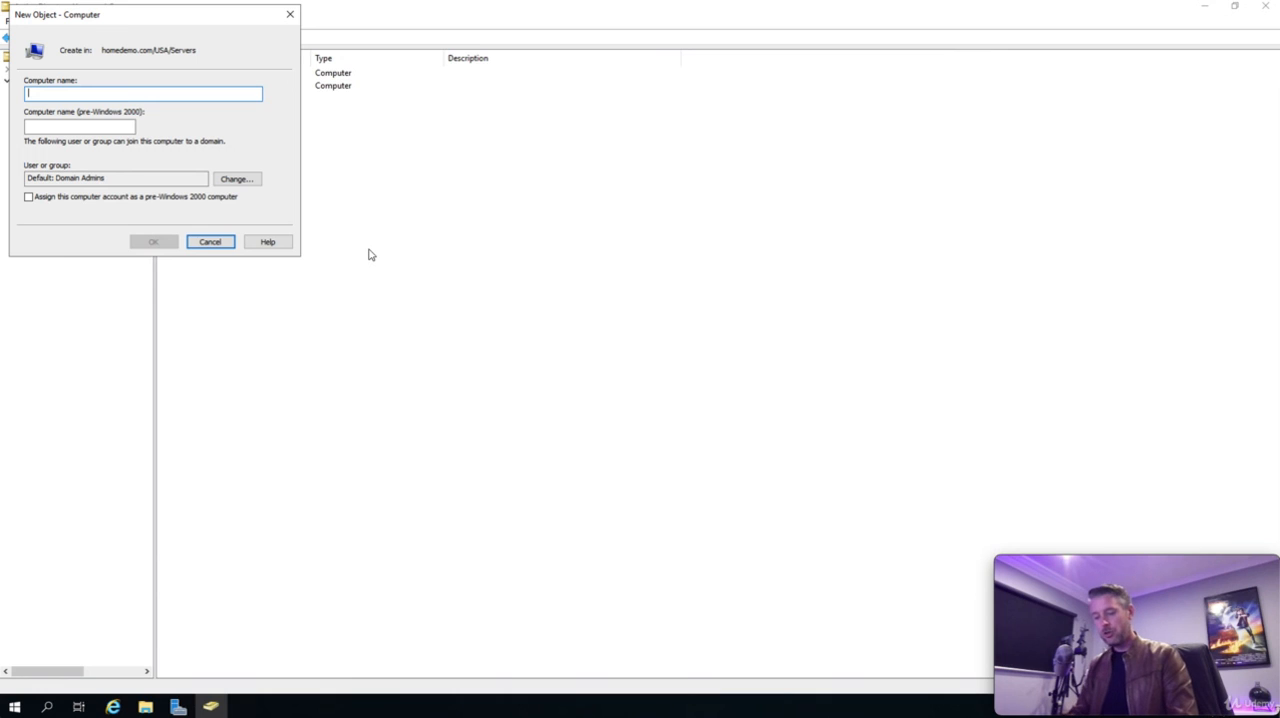
pyautogui.write('HD-ST')
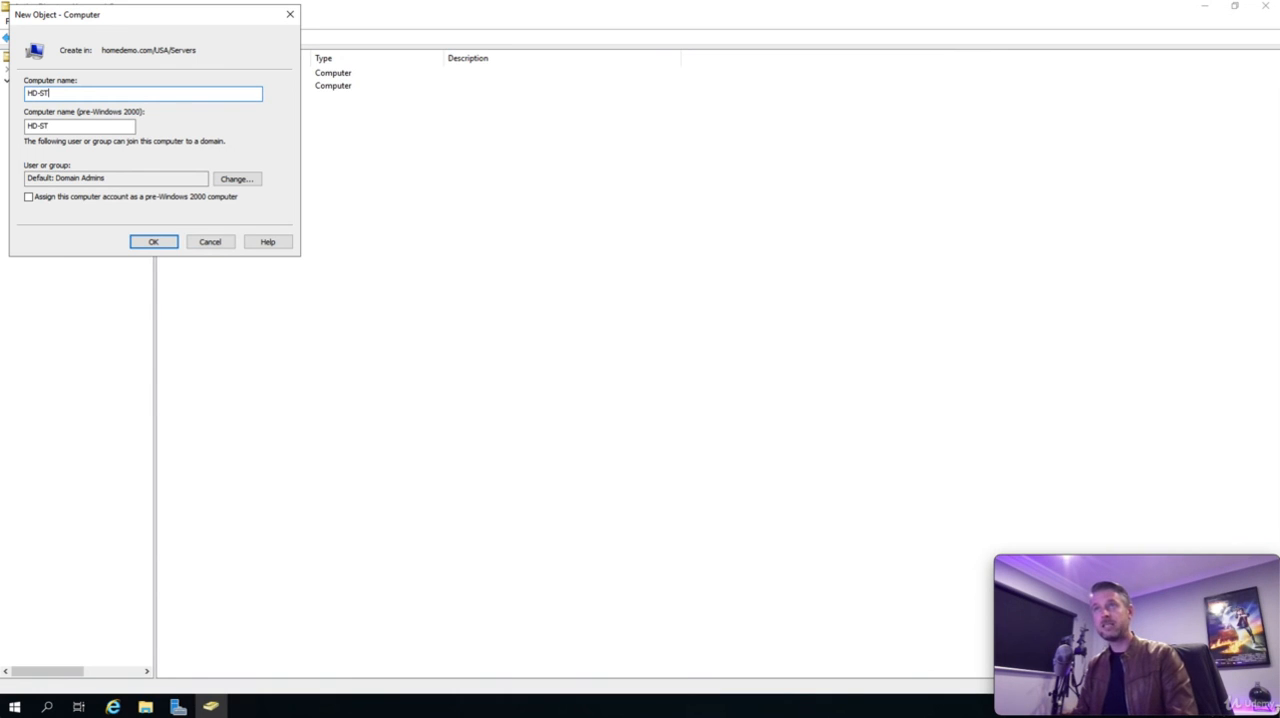
pyautogui.write('G-')
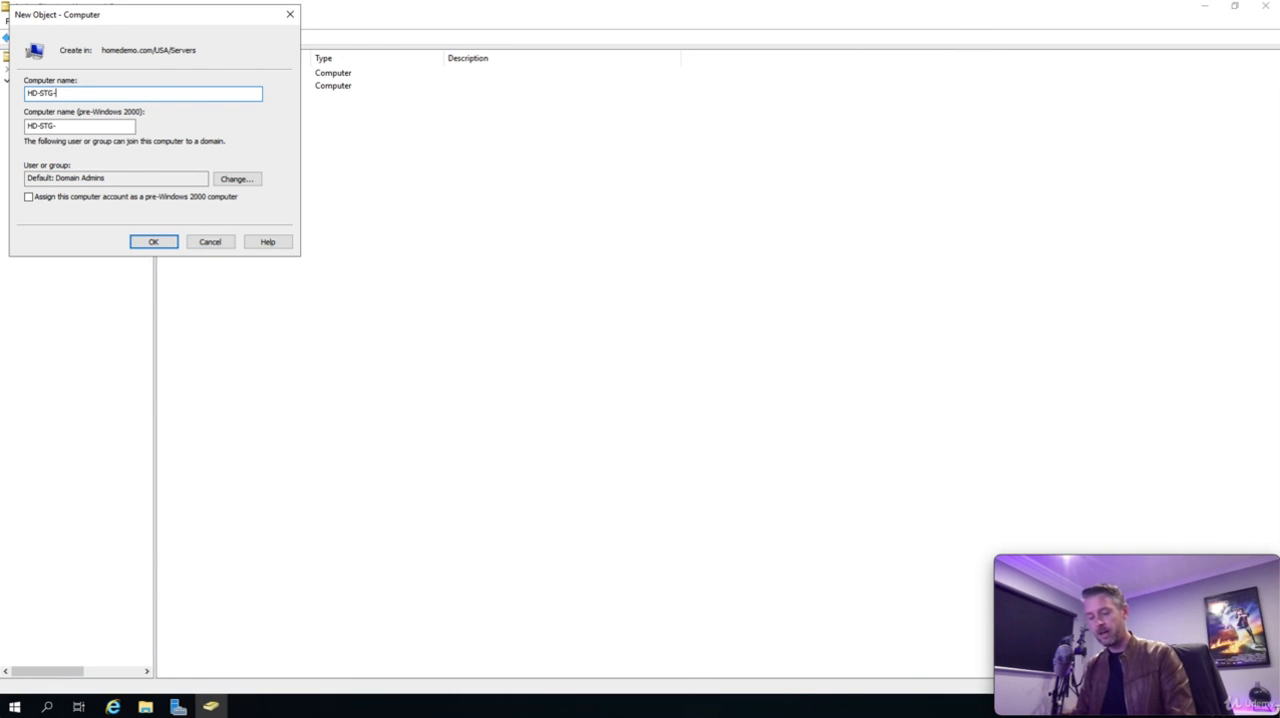
pyautogui.write('FS-01')
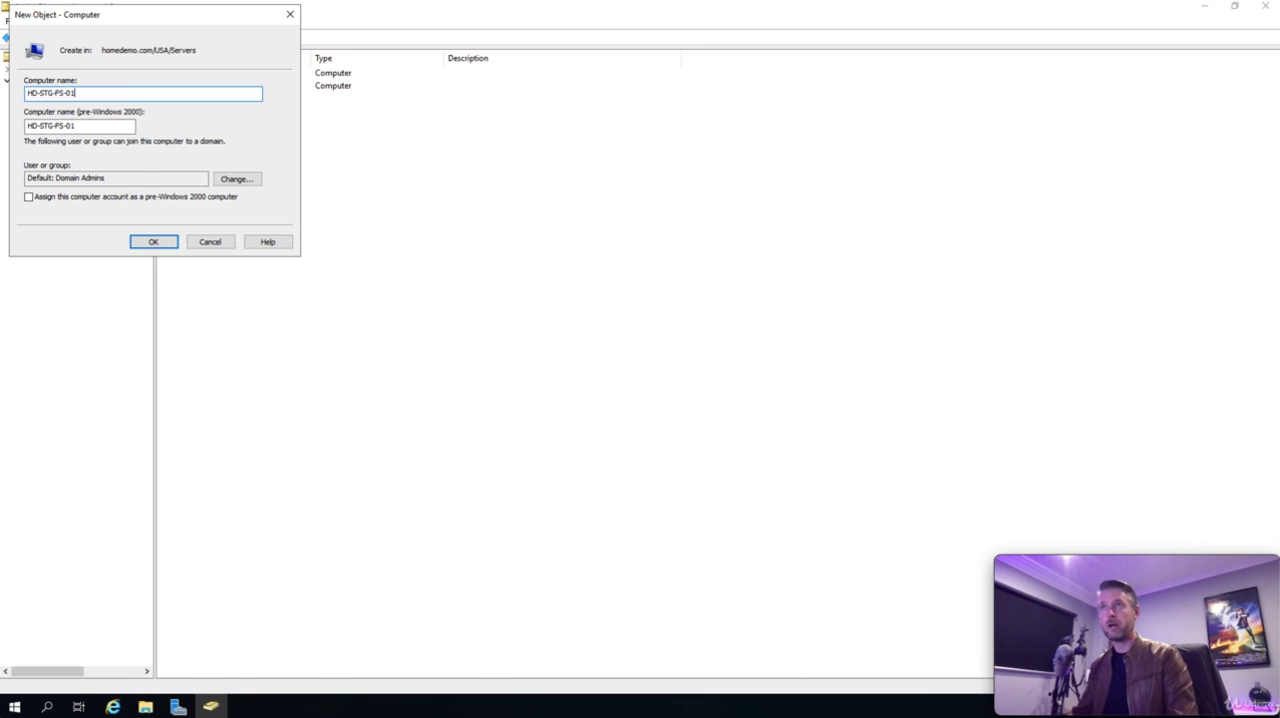
pyautogui.click(152, 241)
# - Create a computer object named HD-PRD-FS-01 in the Servers unit under USA, and select HD-STG-FS-01 in the list
pyautogui.rightClick(236, 219)
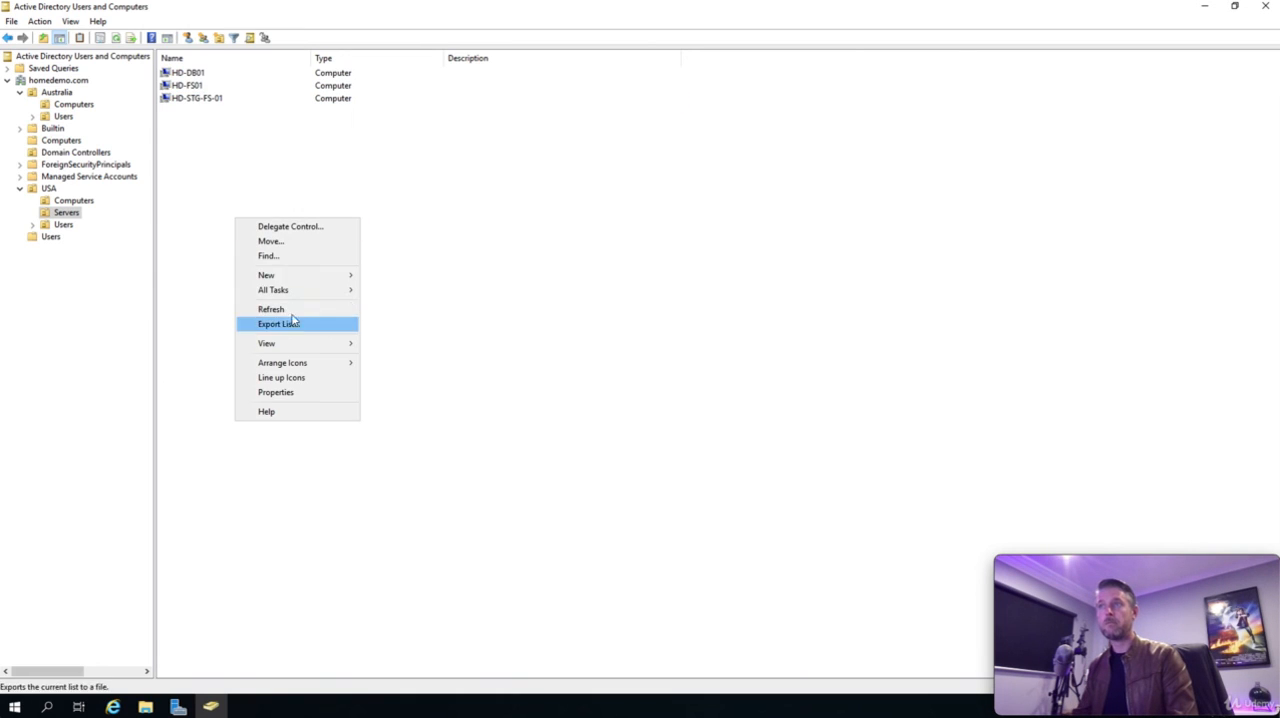
pyautogui.moveTo(309, 274)
pyautogui.click(394, 276)
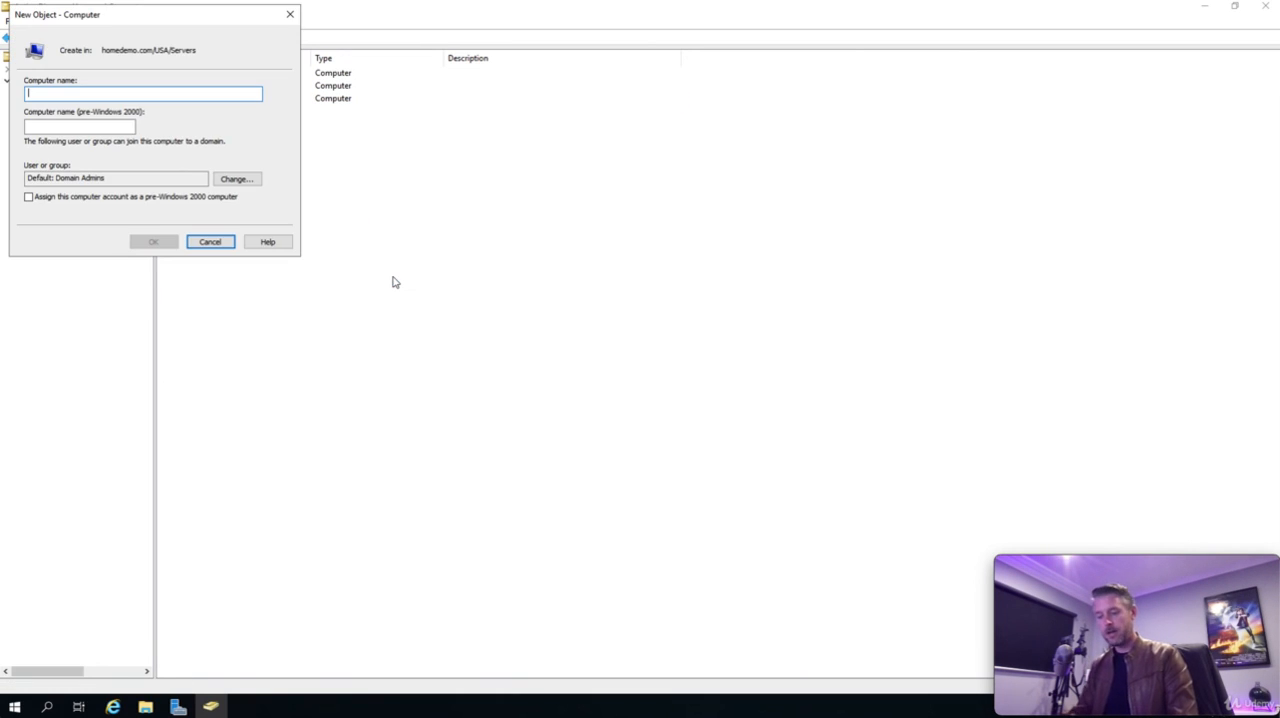
pyautogui.write('HD-PRD-')
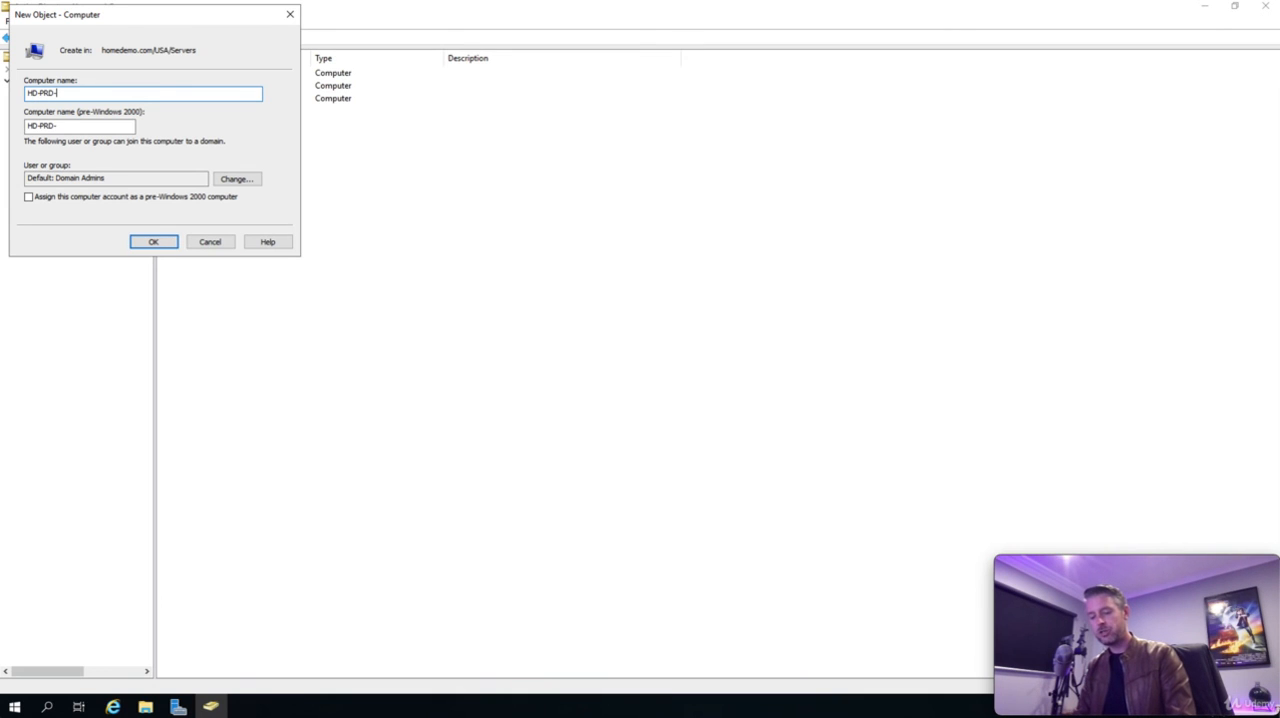
pyautogui.write('FS-01')
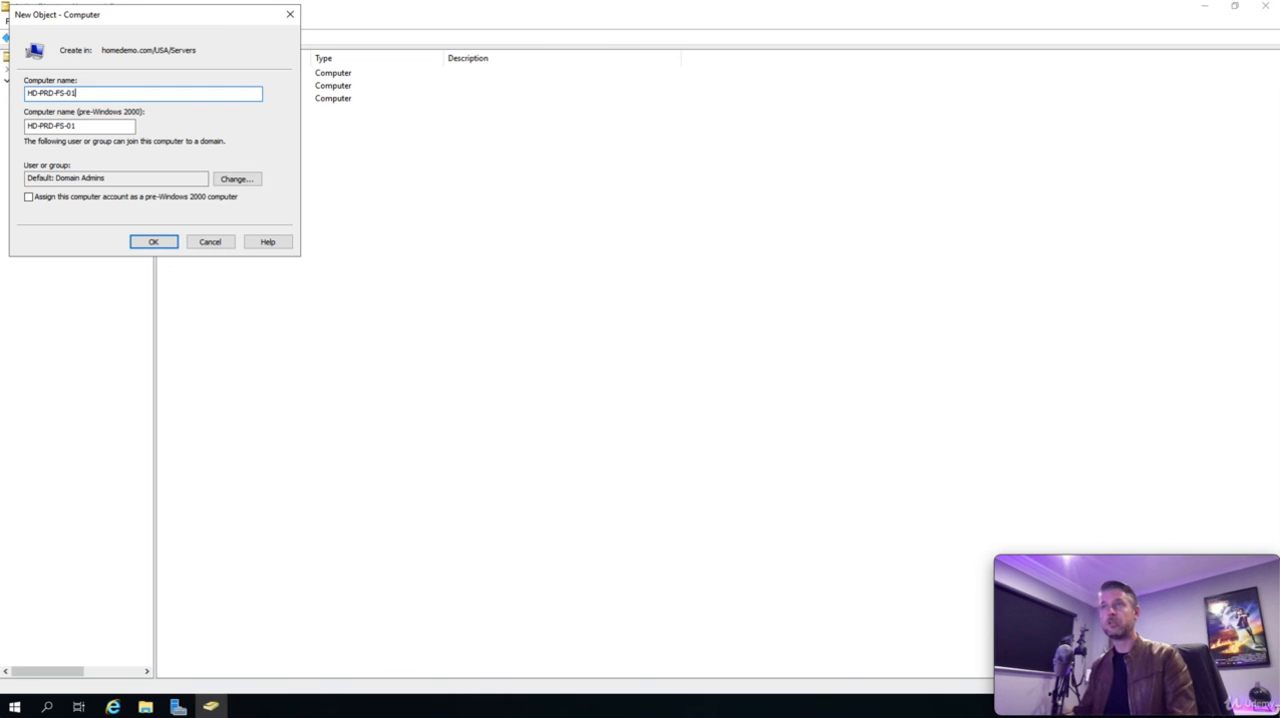
pyautogui.click(157, 242)
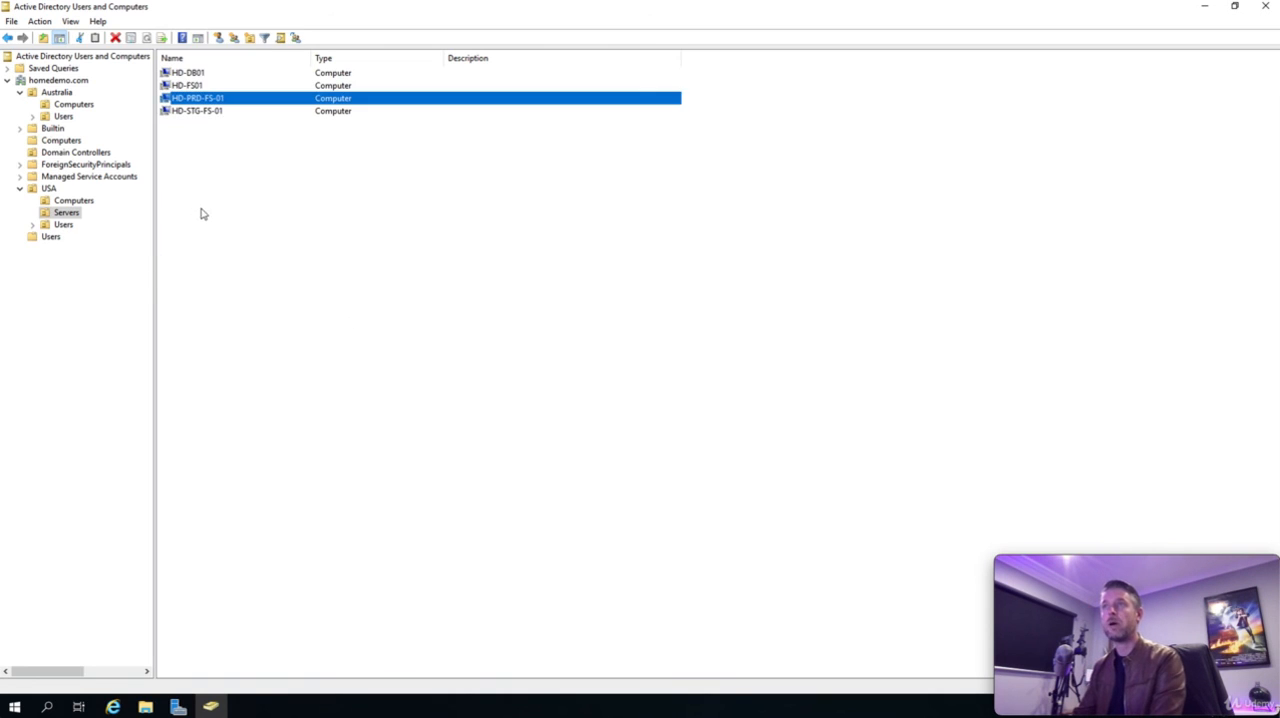
pyautogui.click(190, 114)
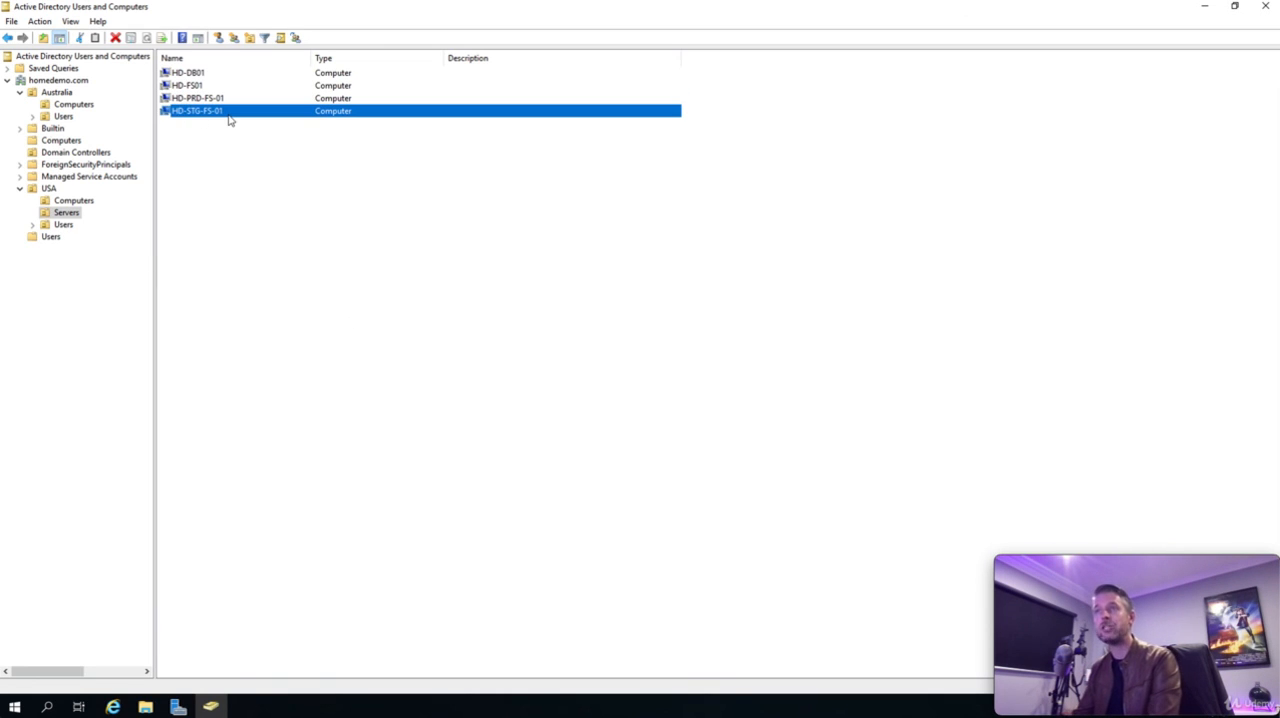